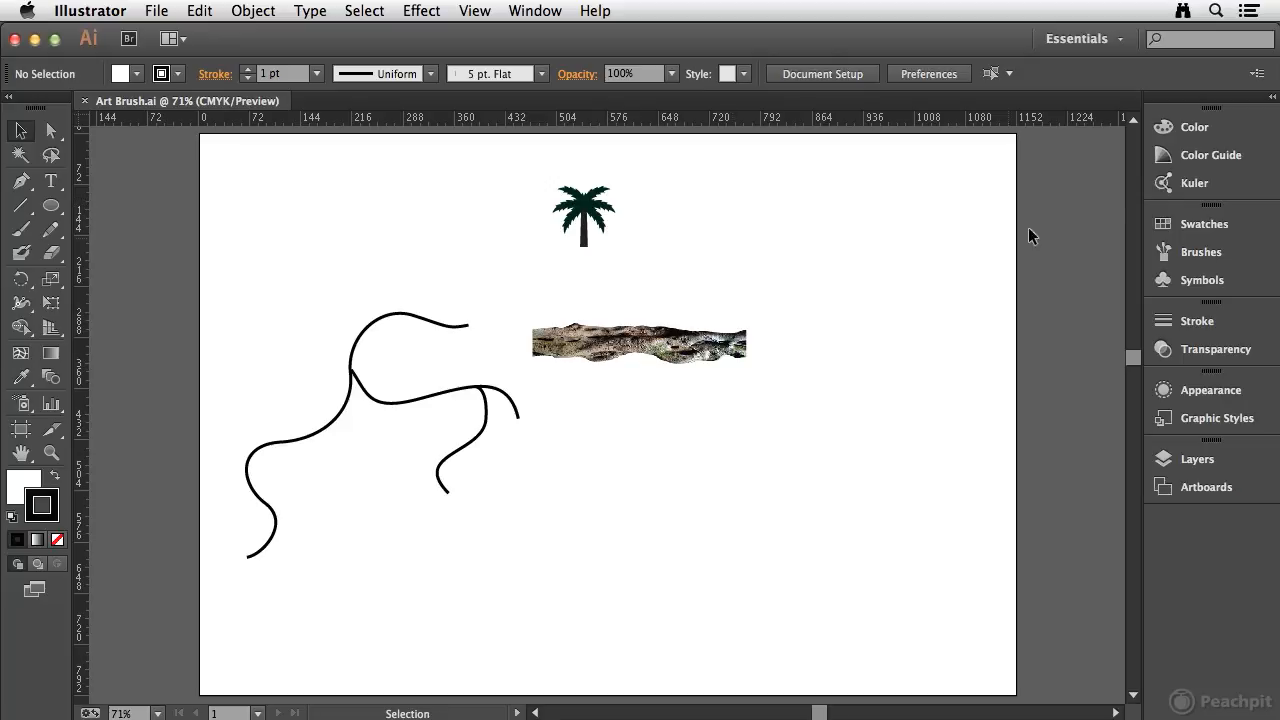
- Create a new brush of the Art Brush type from the palm tree artwork
left_click(1234, 256)
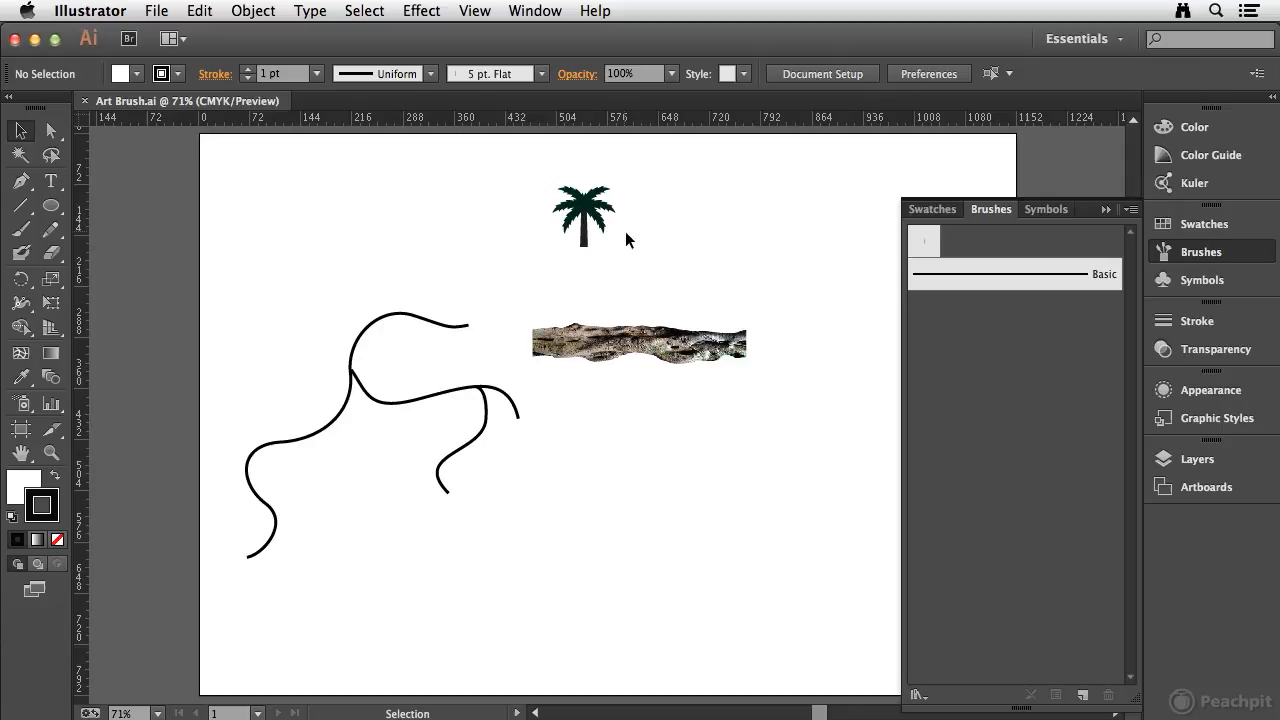
left_click_drag(528, 170, 648, 258)
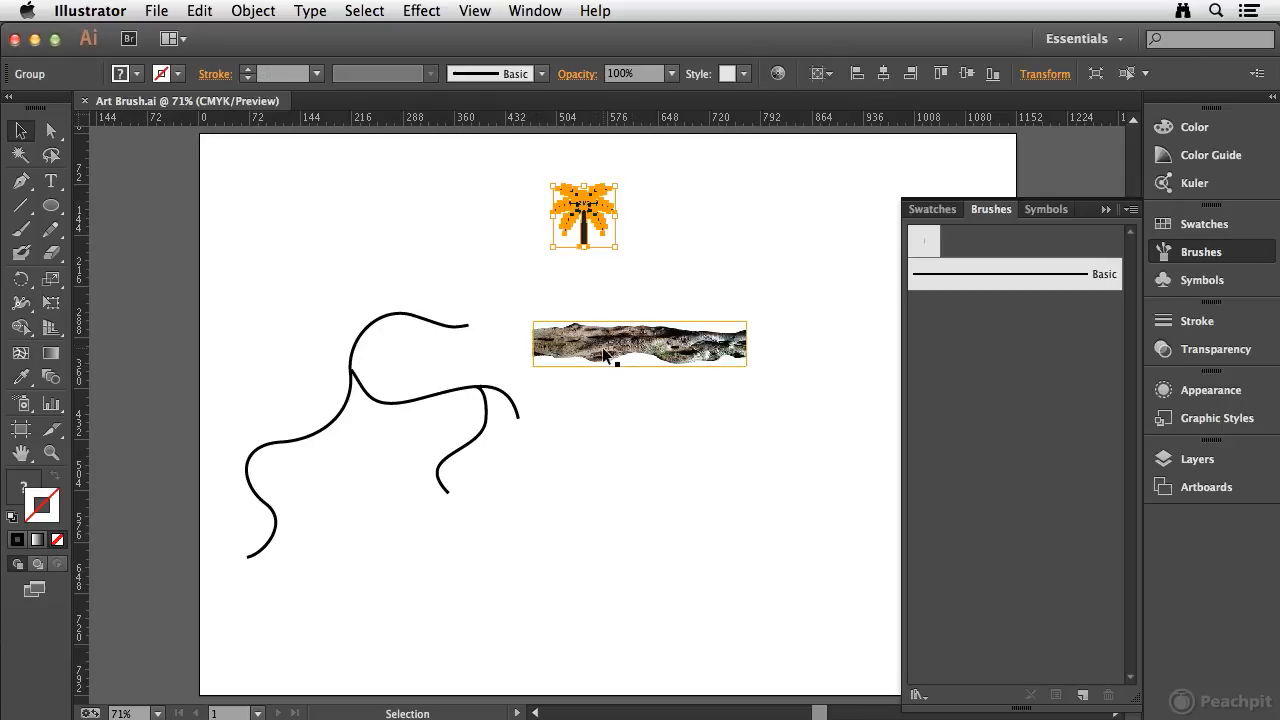
mouse_move(594, 207)
left_mouse_down()
mouse_move(700, 271)
mouse_move(1009, 363)
mouse_move(950, 354)
left_mouse_up()
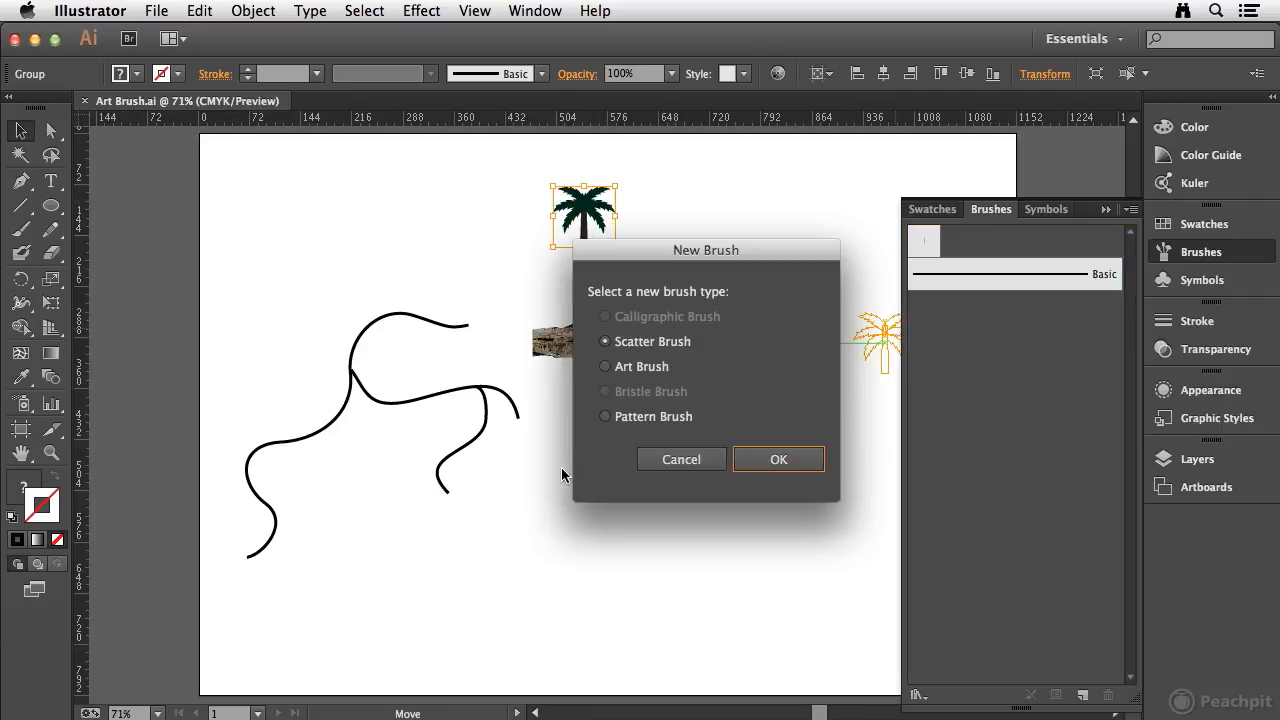
left_click(604, 368)
left_click(785, 459)
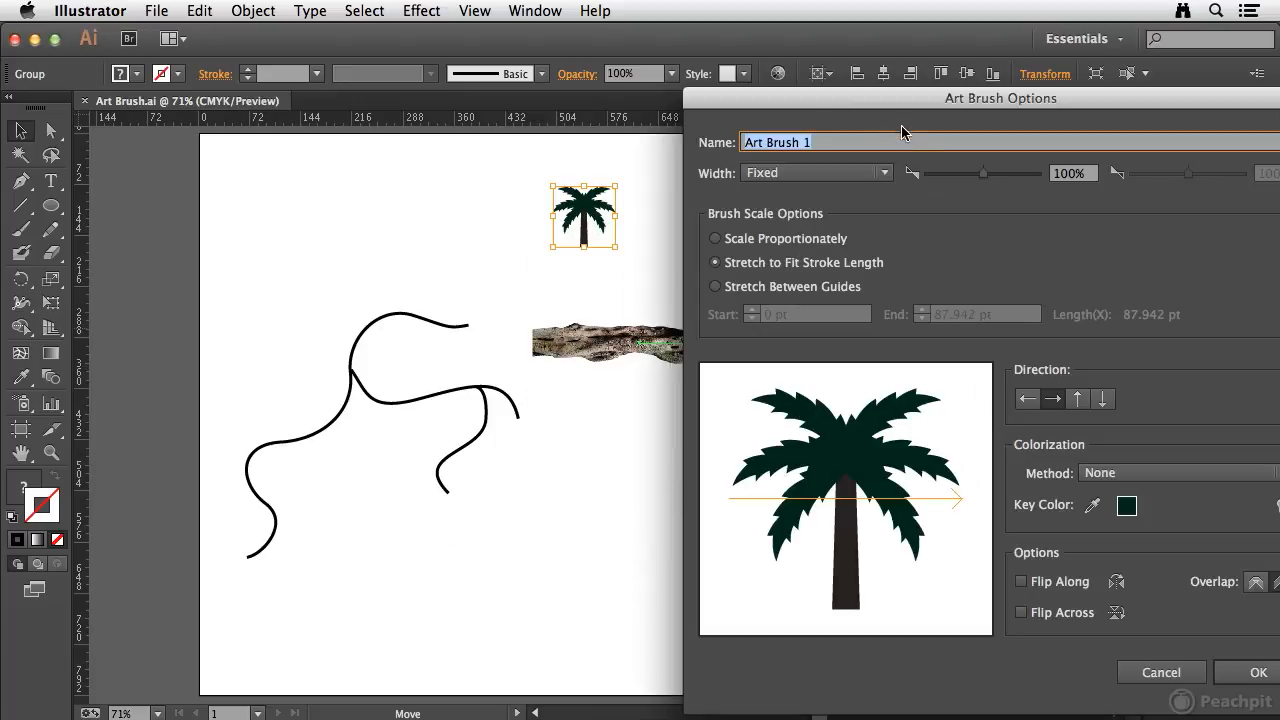
- Name the brush LBV Art Brush, set its direction upward along the trunk, save it and deselect the palm tree
type("LBV")
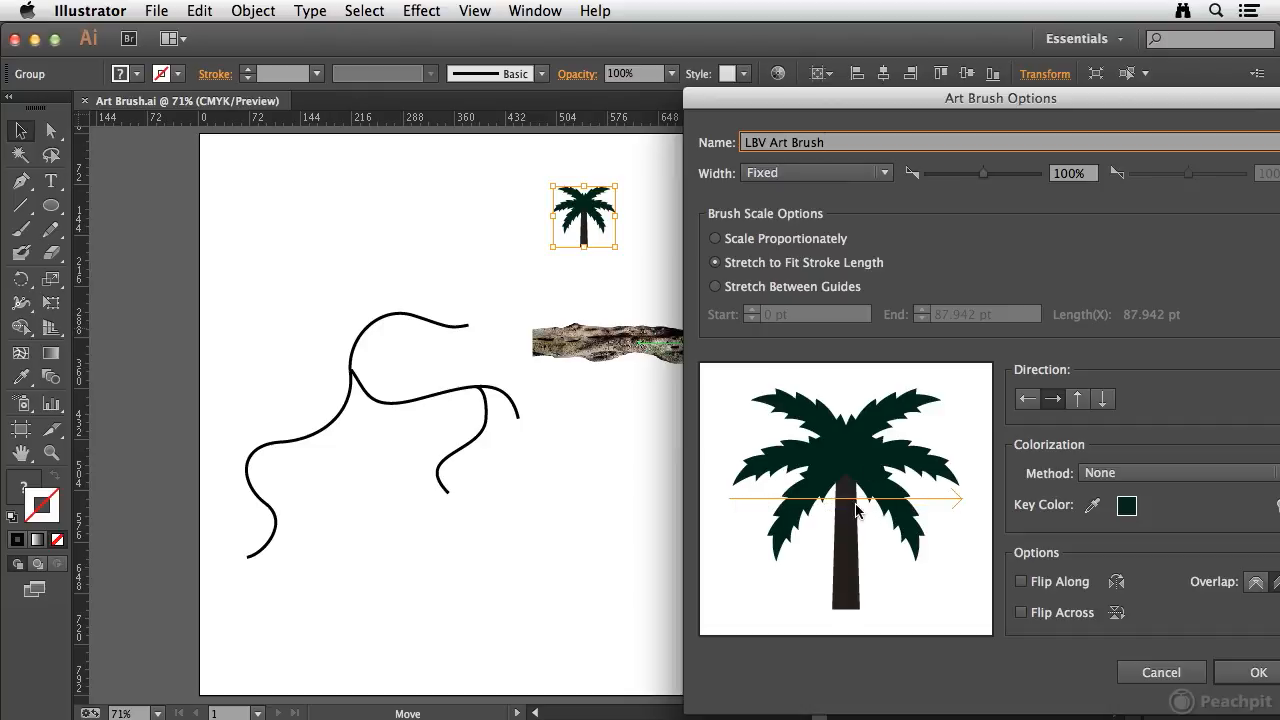
left_click(1079, 401)
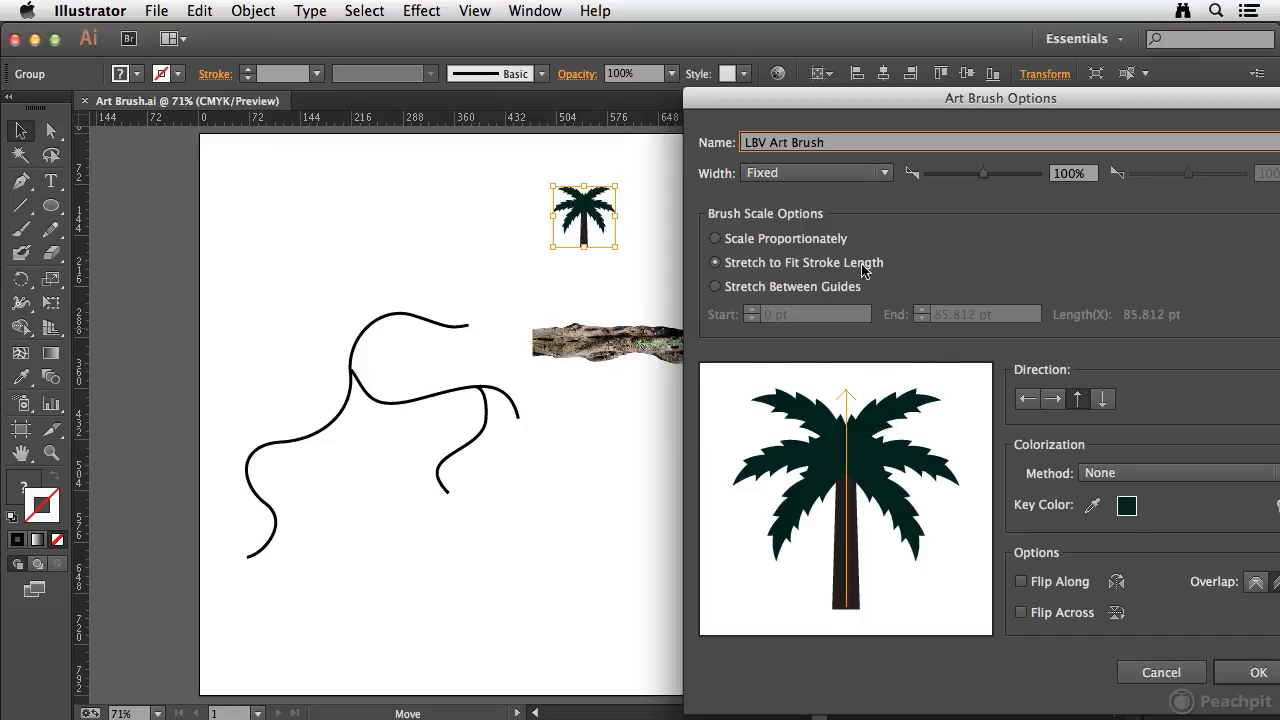
left_click(1242, 672)
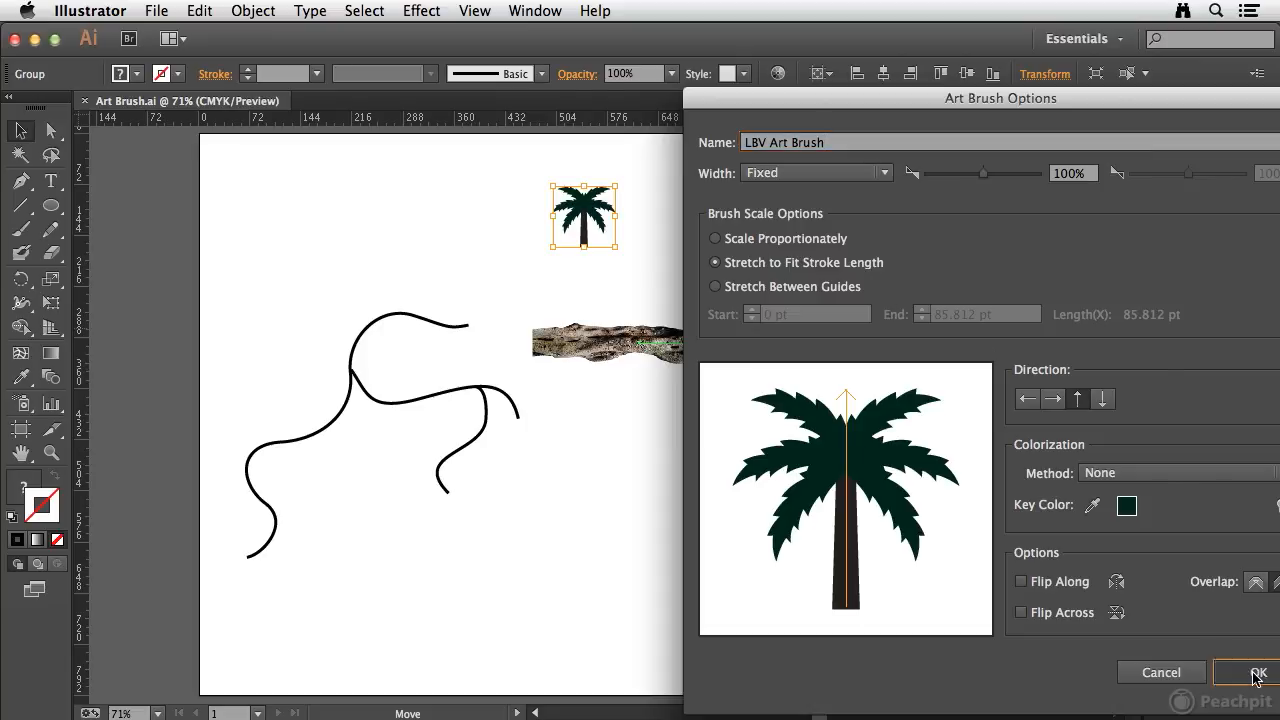
left_click(426, 185)
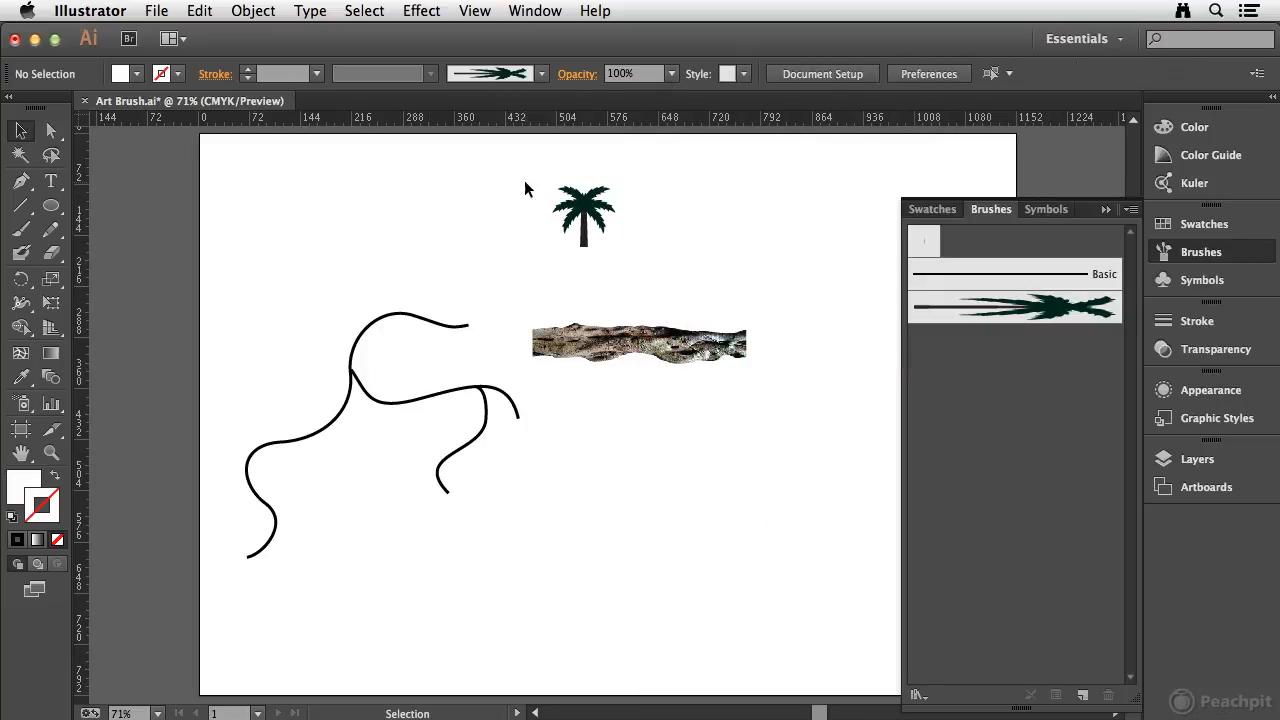
- Paint a long curved stroke with the palm tree art brush, rising across the lower half of the artboard
left_click(20, 229)
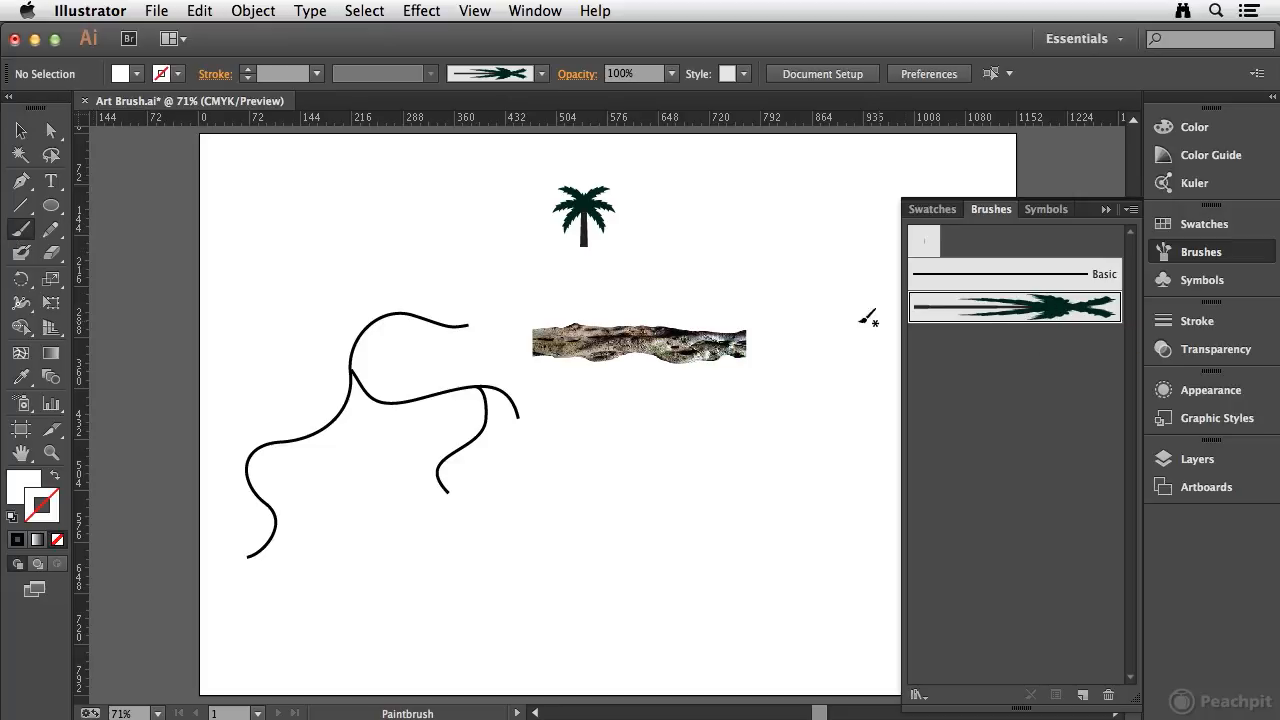
left_click_drag(258, 633, 330, 582)
left_click_drag(913, 364, 910, 366)
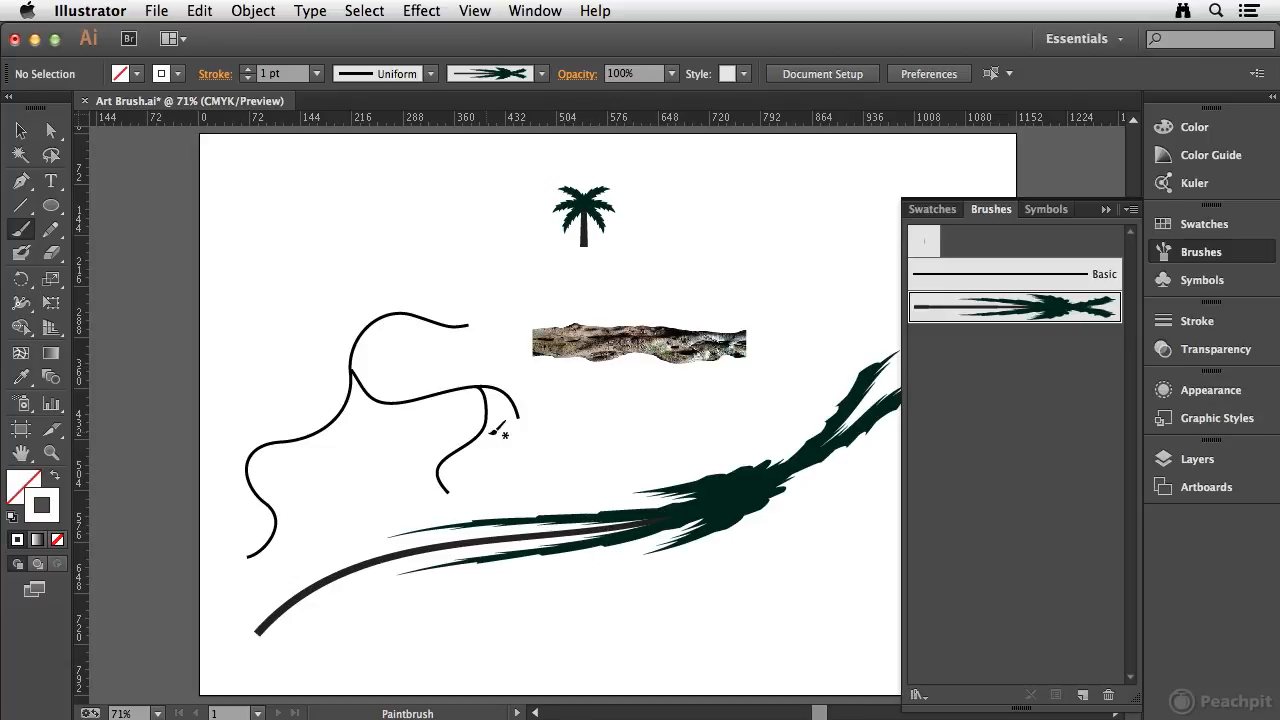
- Apply the TOYO 0581 swatch as the stroke color of the painted palm stroke
left_click(22, 132)
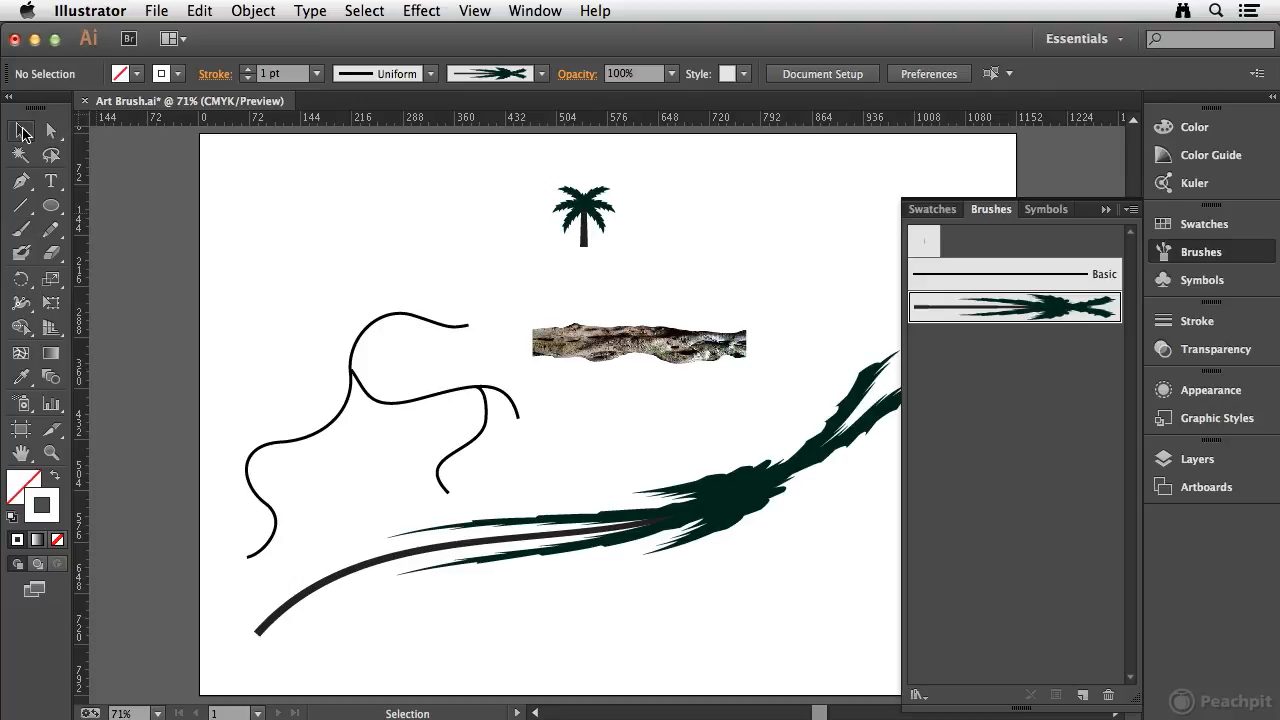
left_click(704, 506)
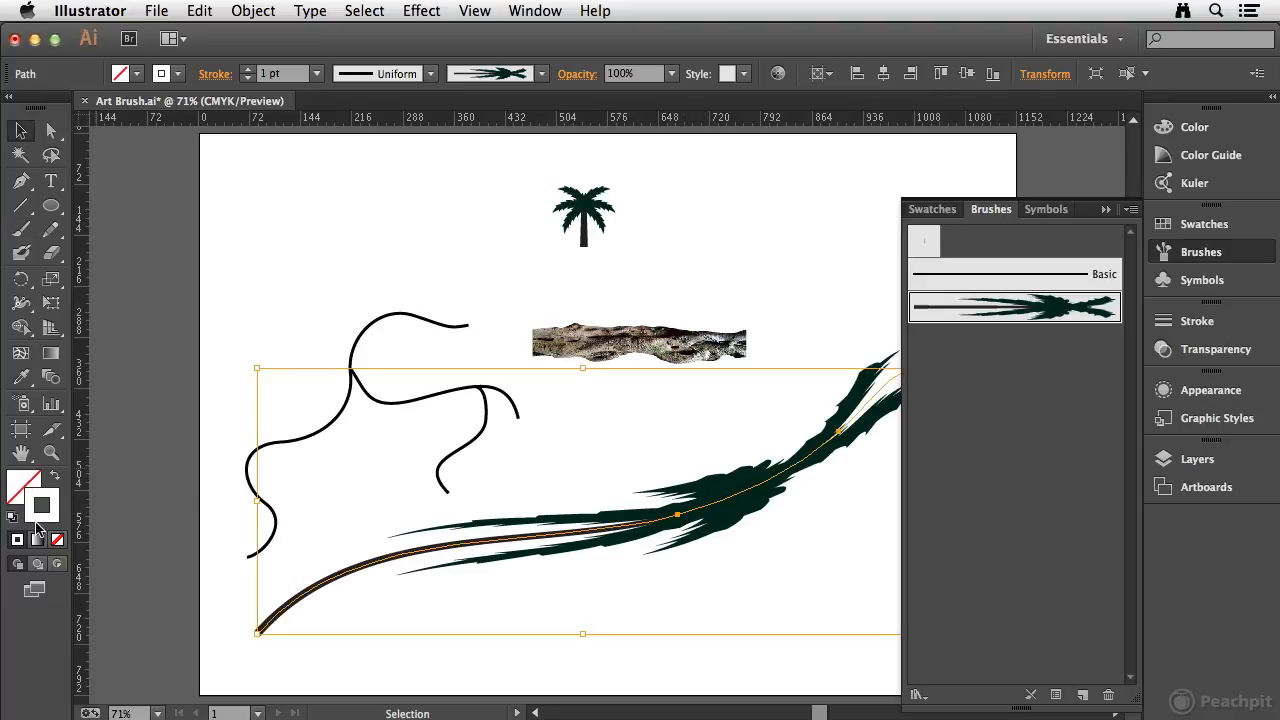
left_click(1238, 225)
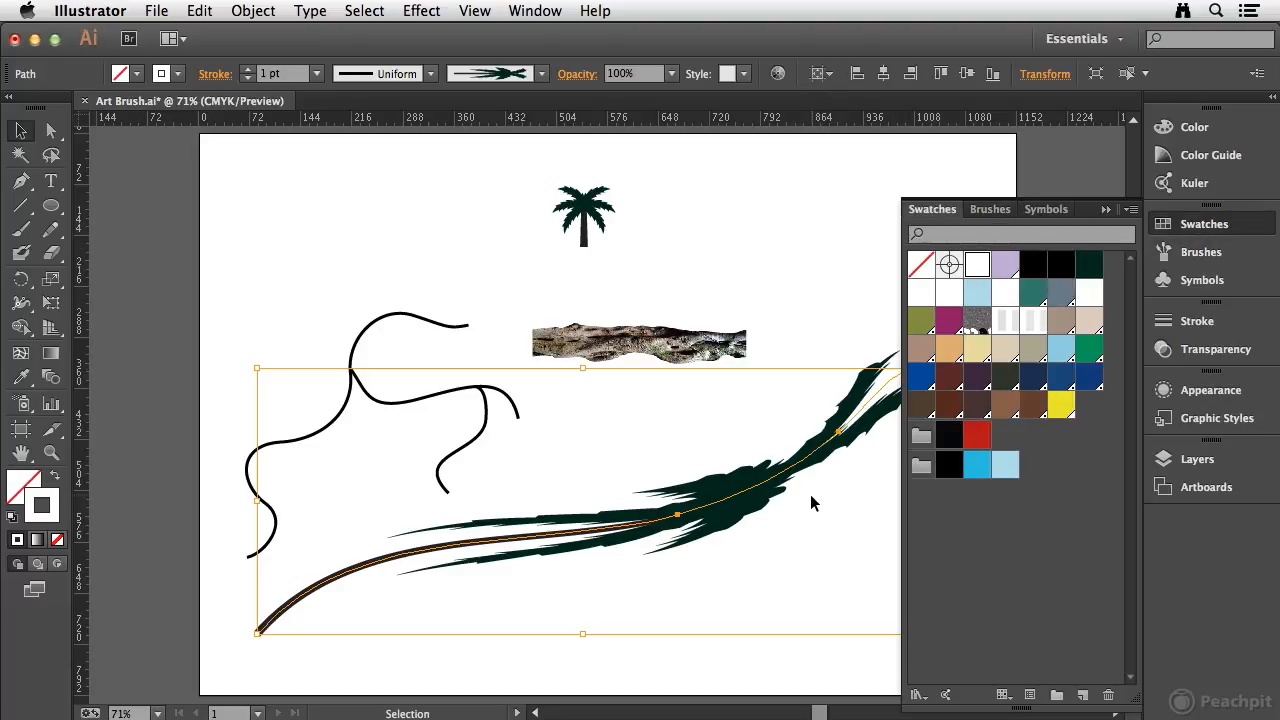
left_click(949, 349)
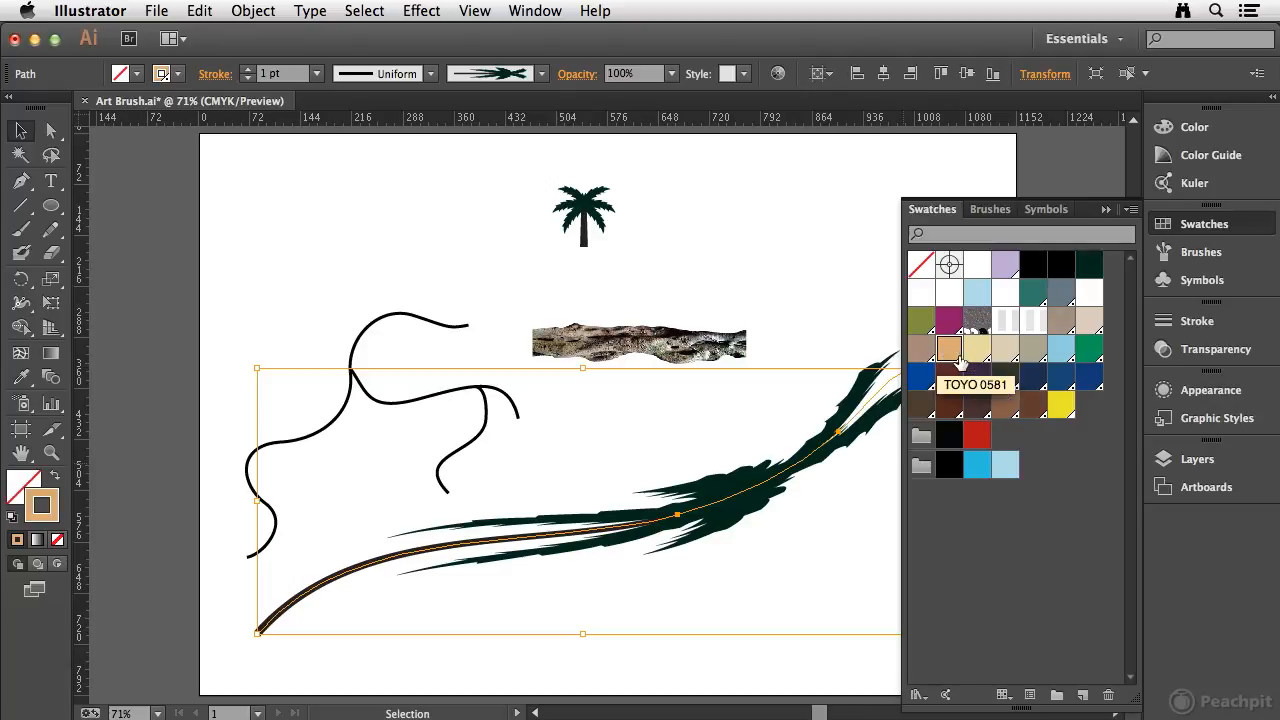
left_click(1236, 228)
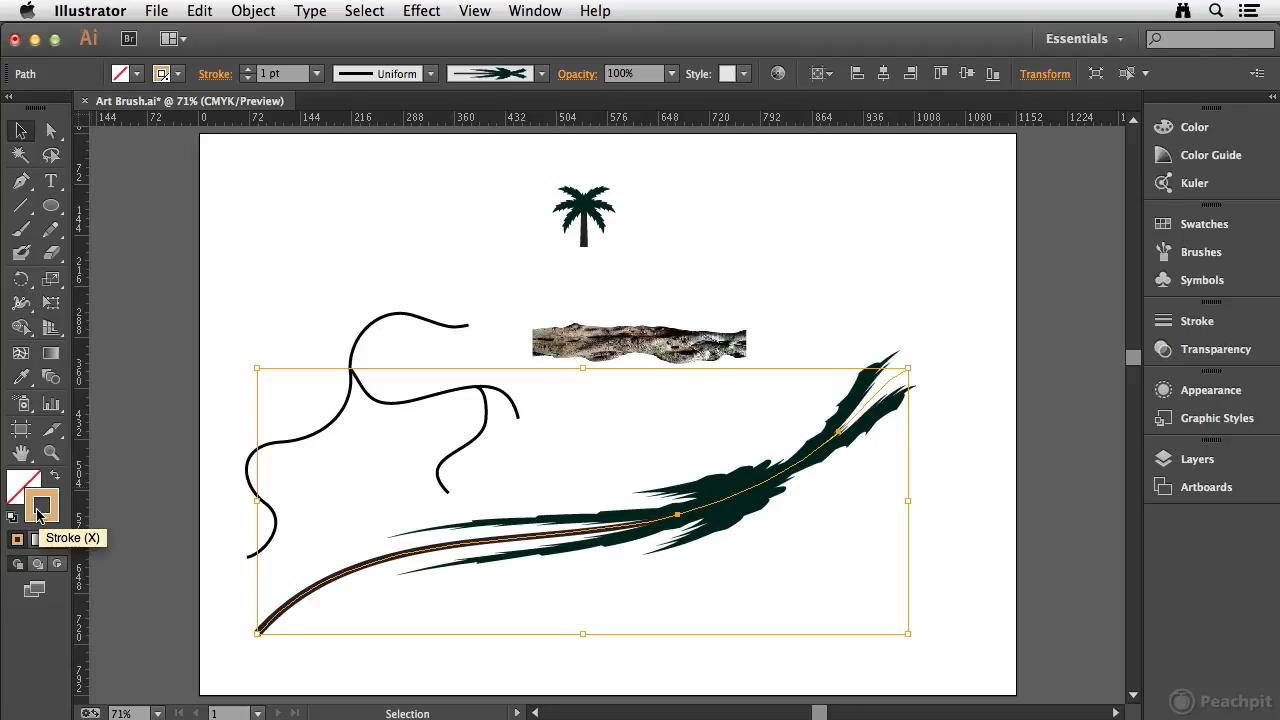
- Reopen the options of LBV Art Brush with the stroke in view and try the Scale Proportionately option
left_click(1232, 253)
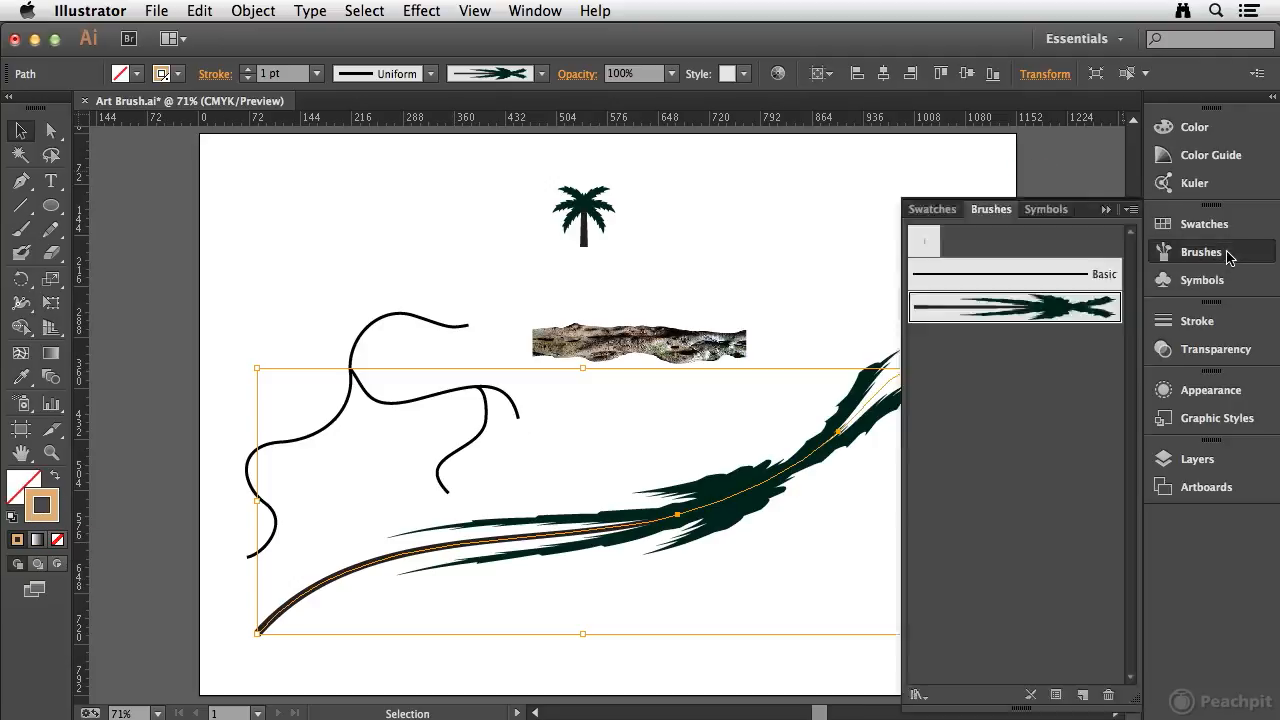
double_click(1075, 308)
left_click_drag(897, 104, 827, 82)
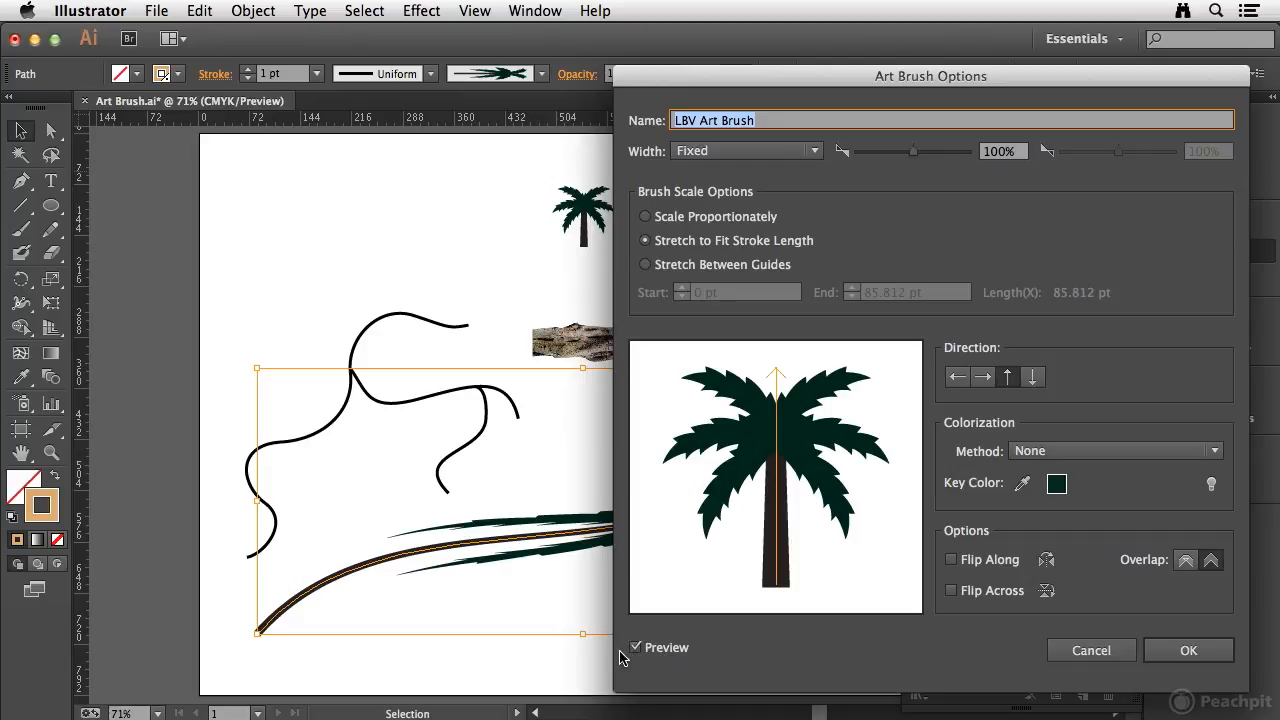
left_click_drag(878, 80, 922, 103)
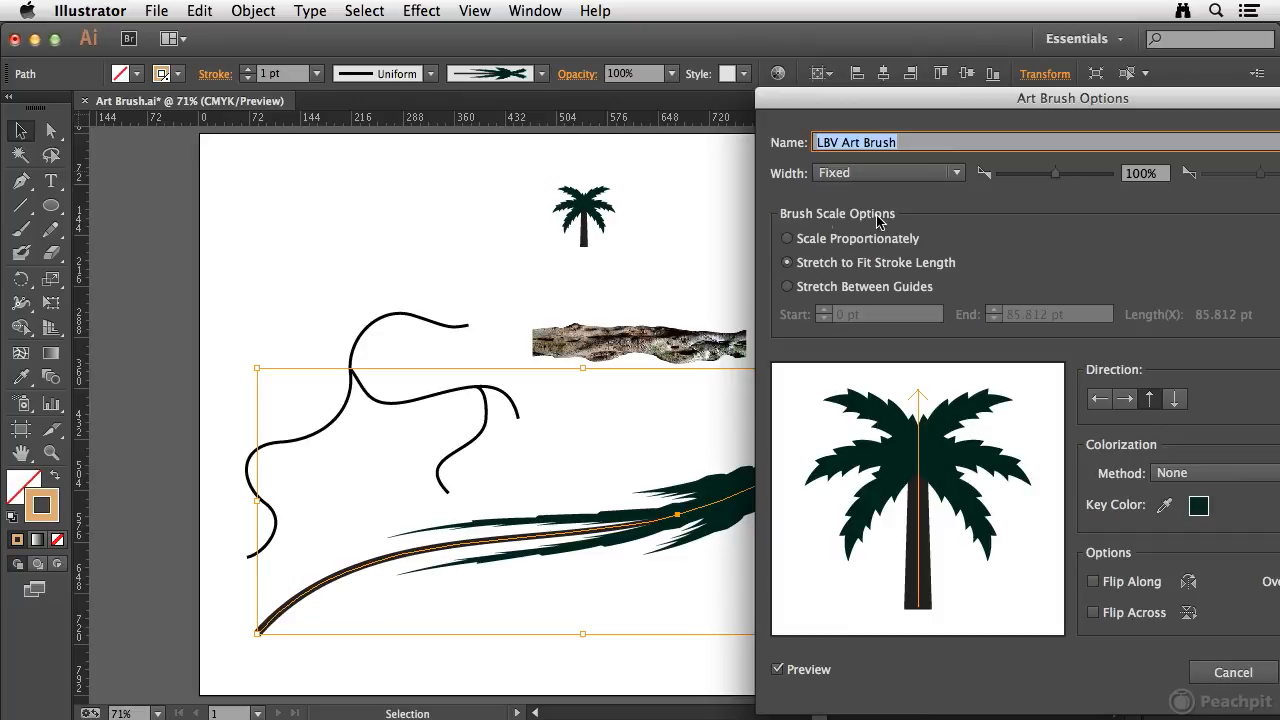
left_click(788, 239)
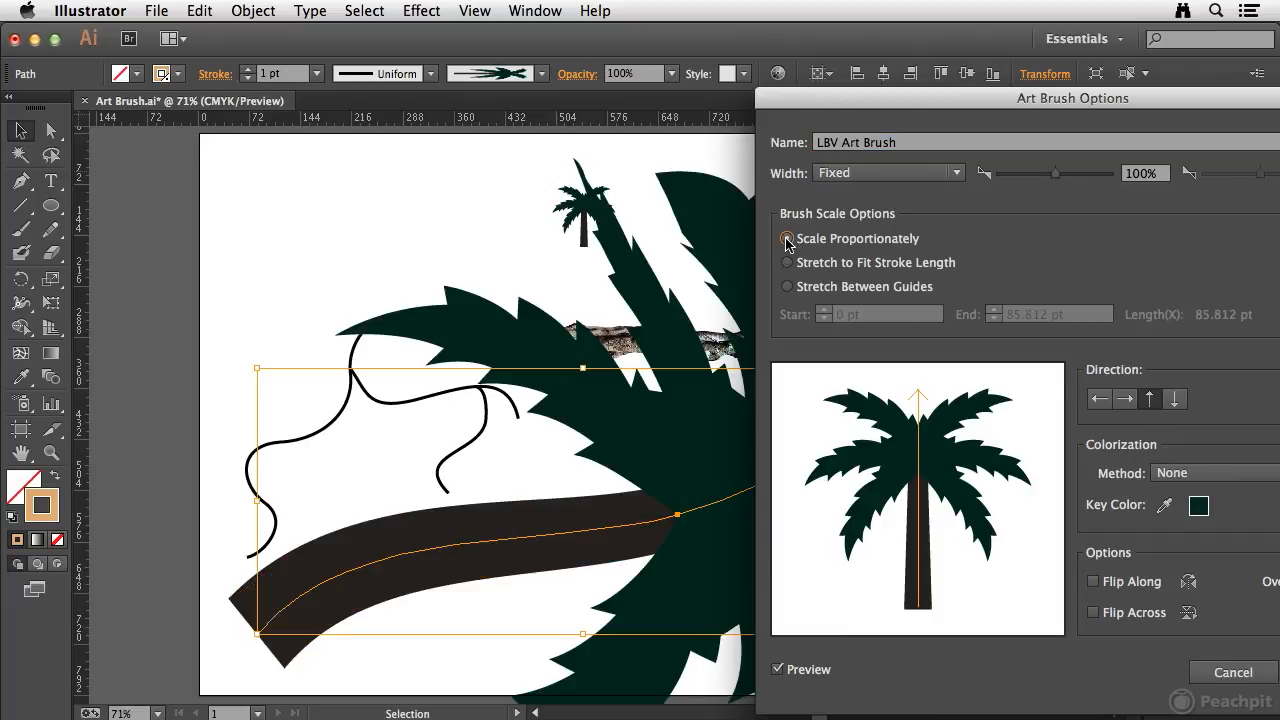
left_click_drag(832, 110, 1020, 120)
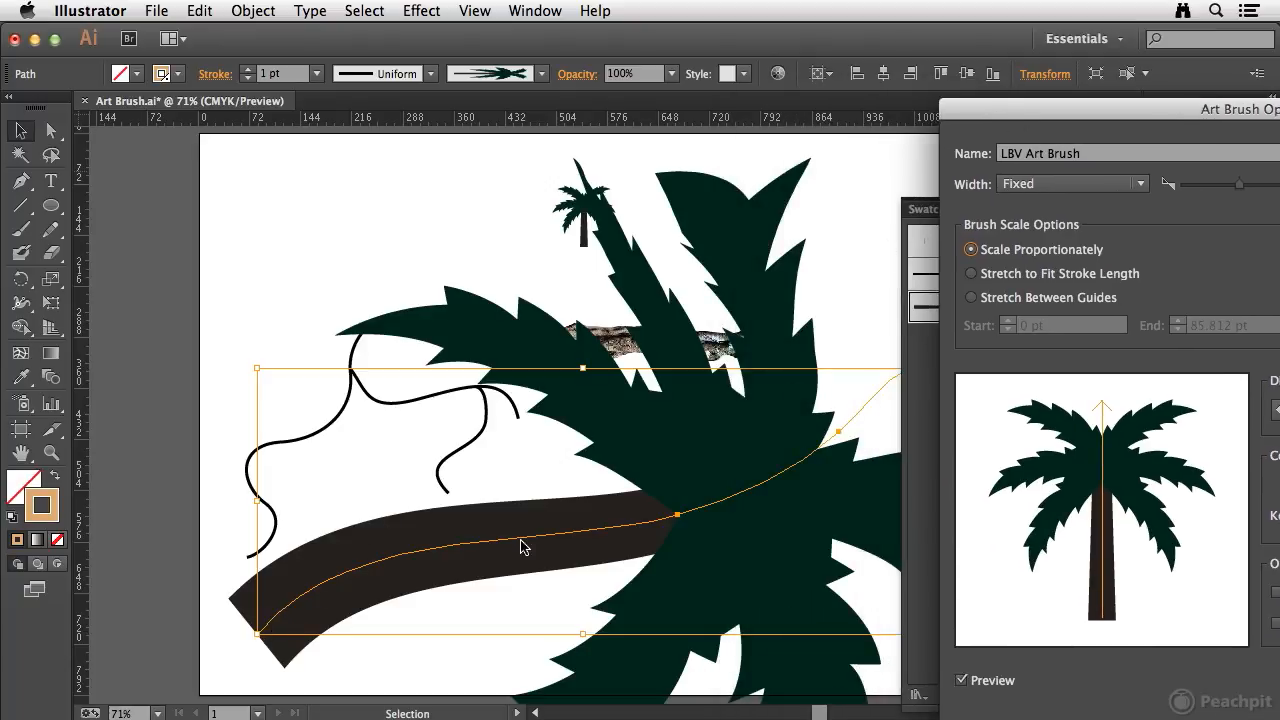
- Stretch the brush between guides, placing the start guide on the trunk at 68.401 pt
left_click(971, 298)
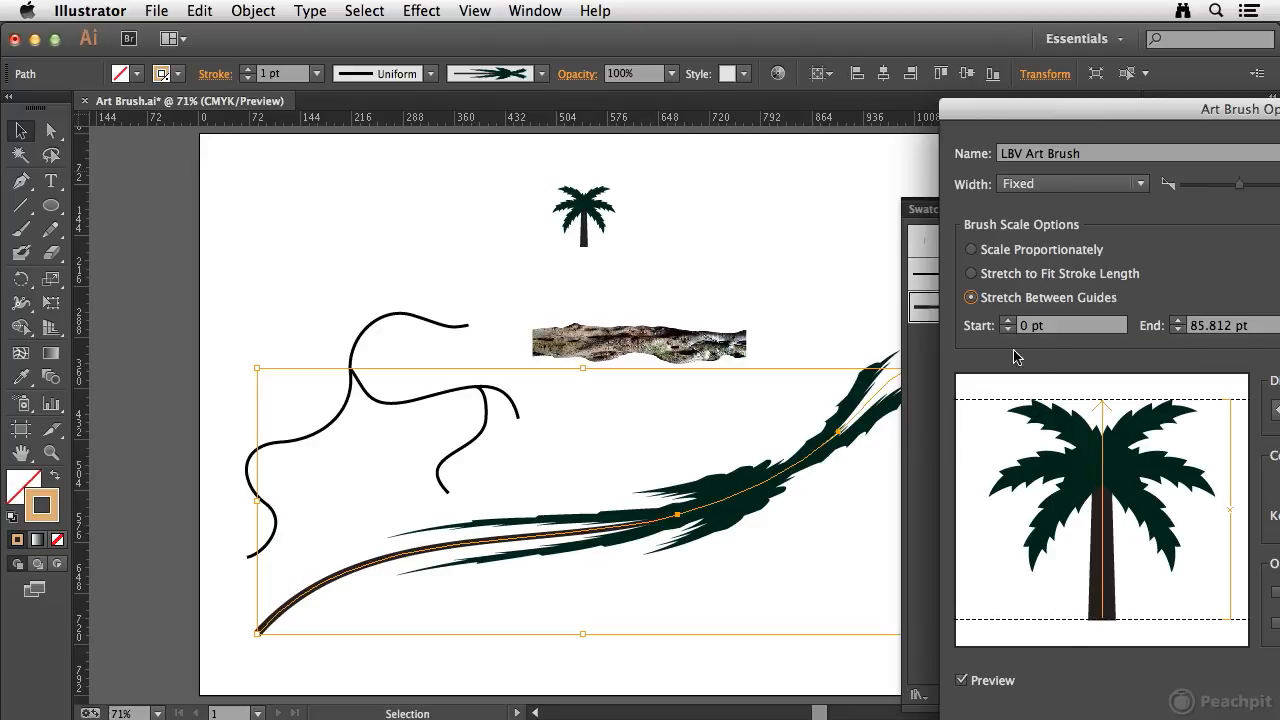
mouse_move(975, 404)
left_mouse_down()
mouse_move(1005, 506)
mouse_move(1002, 560)
left_mouse_up()
left_click_drag(997, 581, 1000, 584)
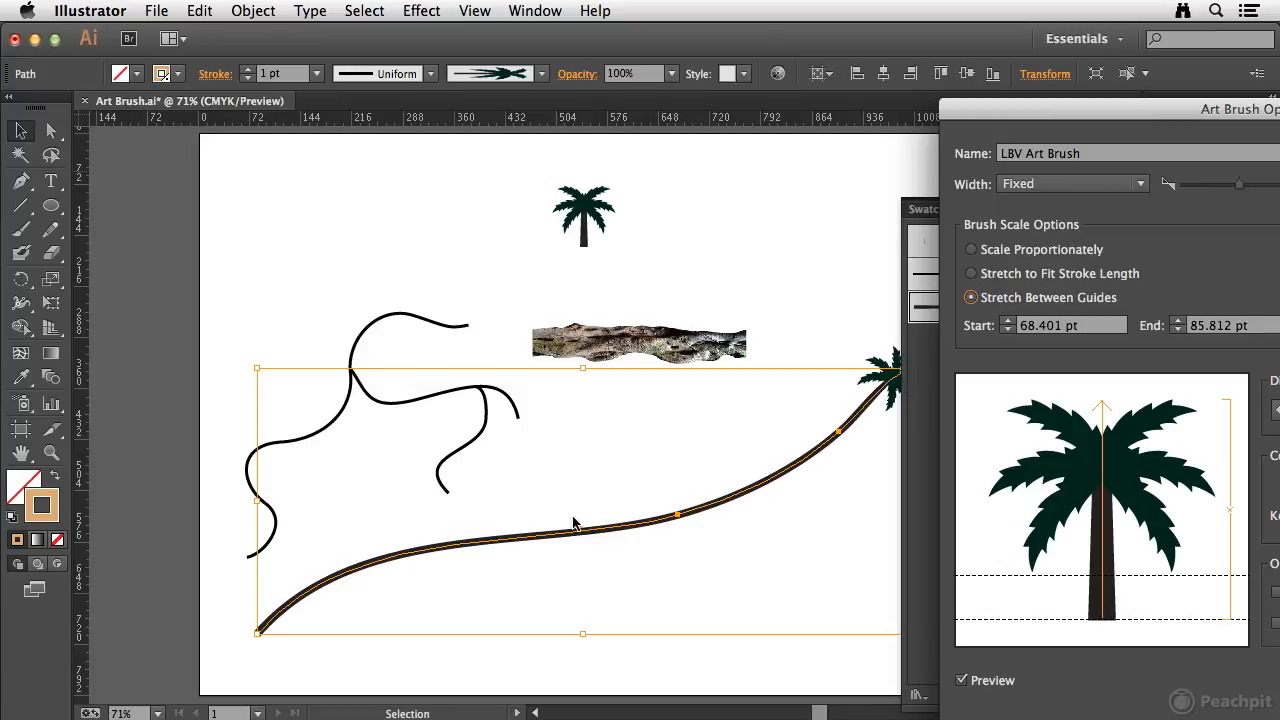
mouse_move(1066, 112)
left_mouse_down()
mouse_move(1060, 92)
mouse_move(812, 93)
mouse_move(1094, 116)
left_mouse_up()
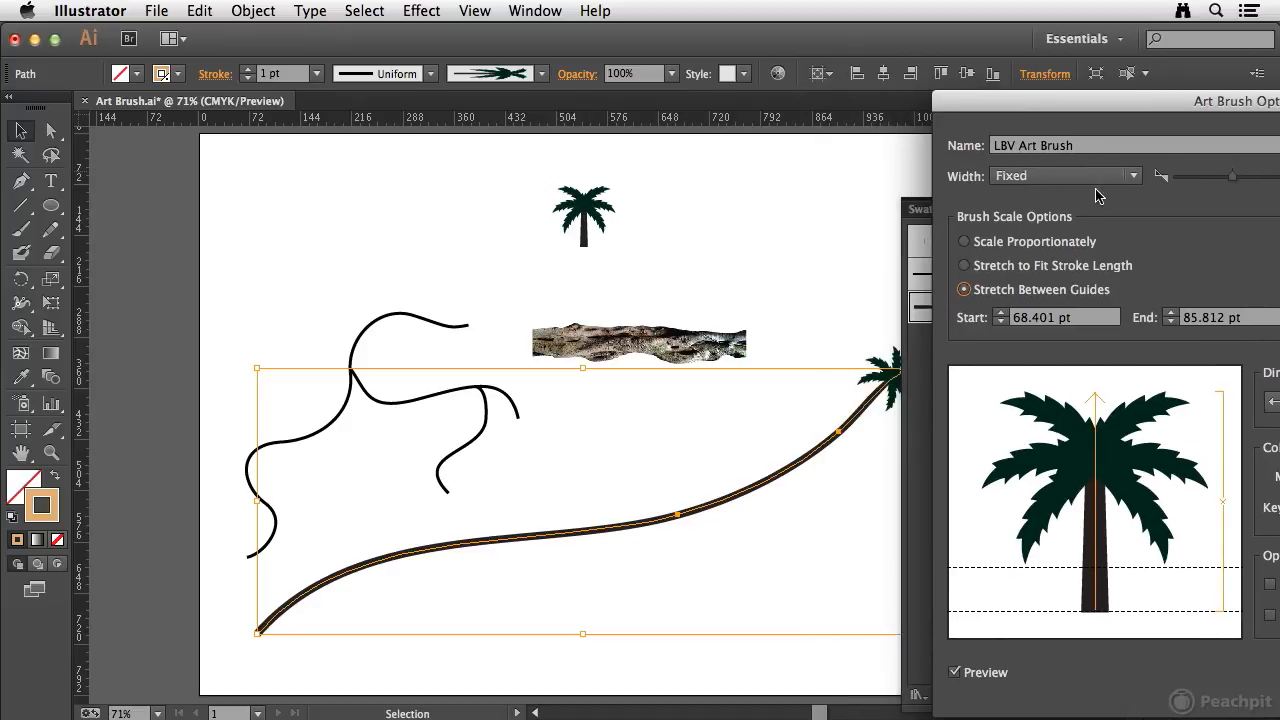
- Keep the brush width Fixed and raise it to 242%, keeping the stroke's crown in view
left_click(1134, 176)
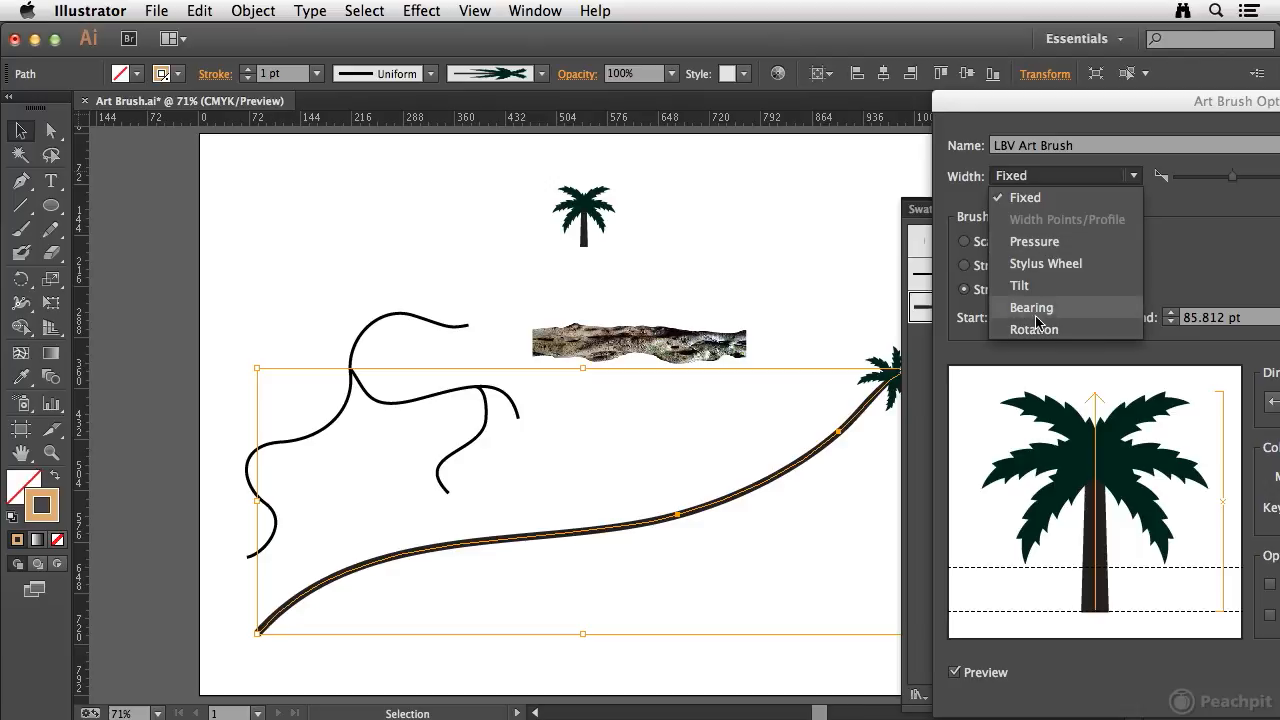
left_click(1033, 201)
left_click_drag(1230, 180, 1253, 181)
mouse_move(1186, 109)
left_mouse_down()
mouse_move(897, 97)
mouse_move(363, 122)
mouse_move(339, 95)
left_mouse_up()
left_click_drag(404, 163, 408, 163)
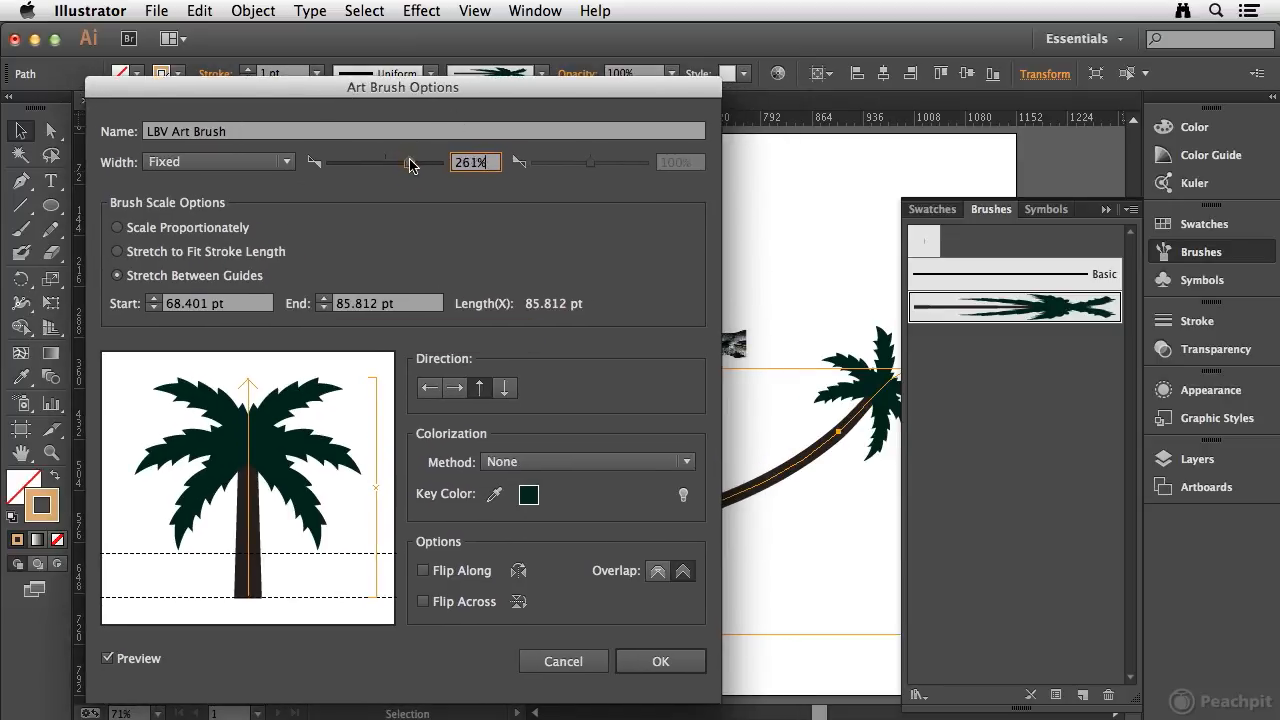
- Switch the brush width to Stylus Wheel and set its two width values to 197% and 371%
left_click(188, 165)
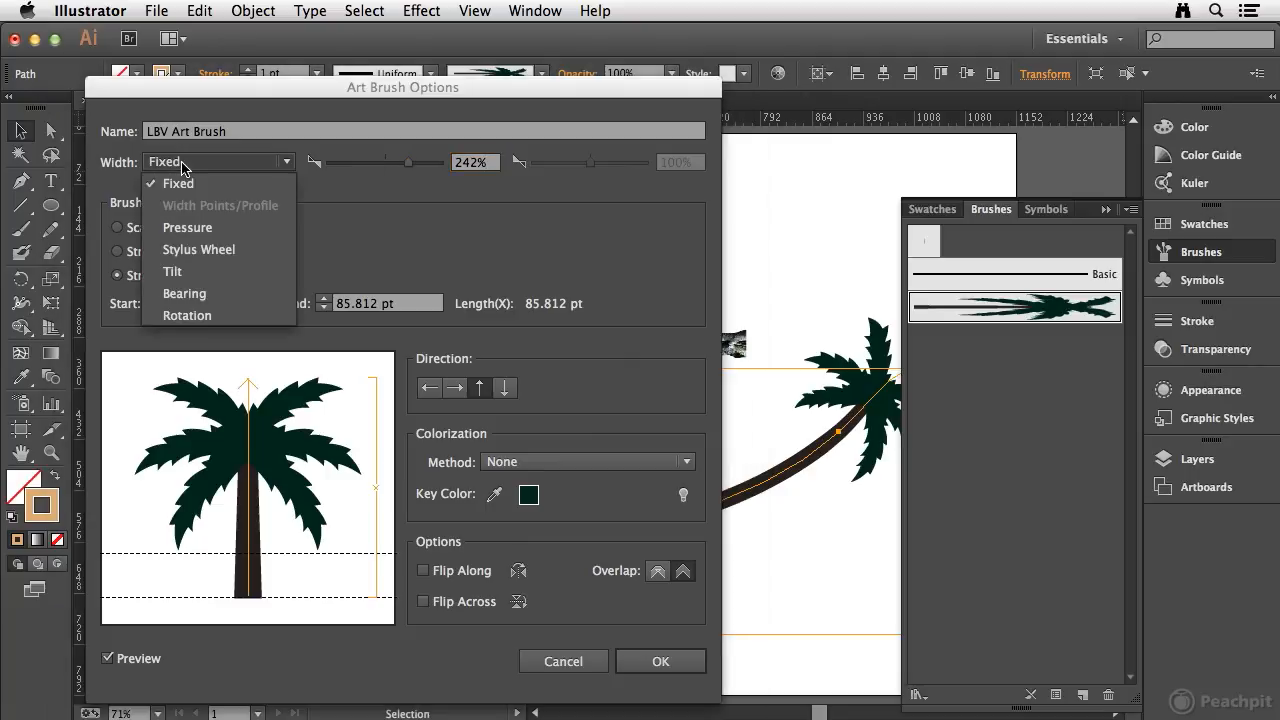
left_click(173, 252)
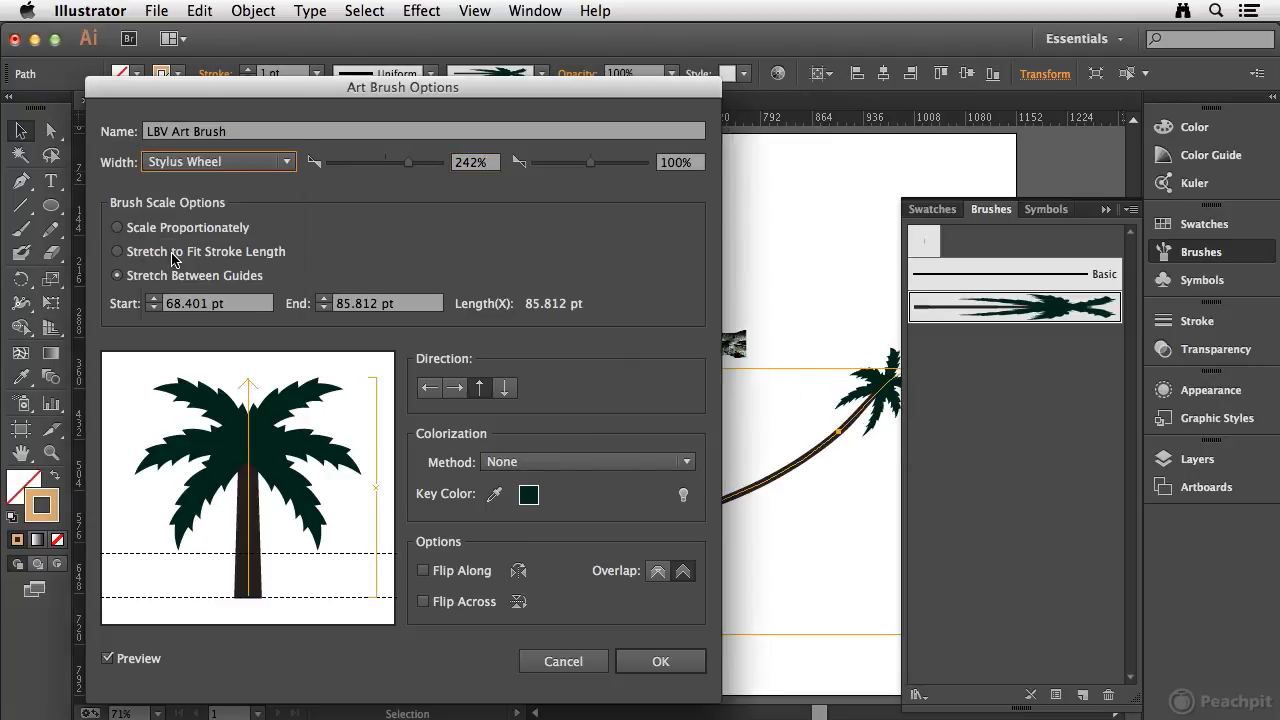
left_click_drag(595, 167, 619, 168)
mouse_move(420, 166)
left_mouse_down()
mouse_move(368, 168)
mouse_move(424, 166)
mouse_move(401, 178)
left_mouse_up()
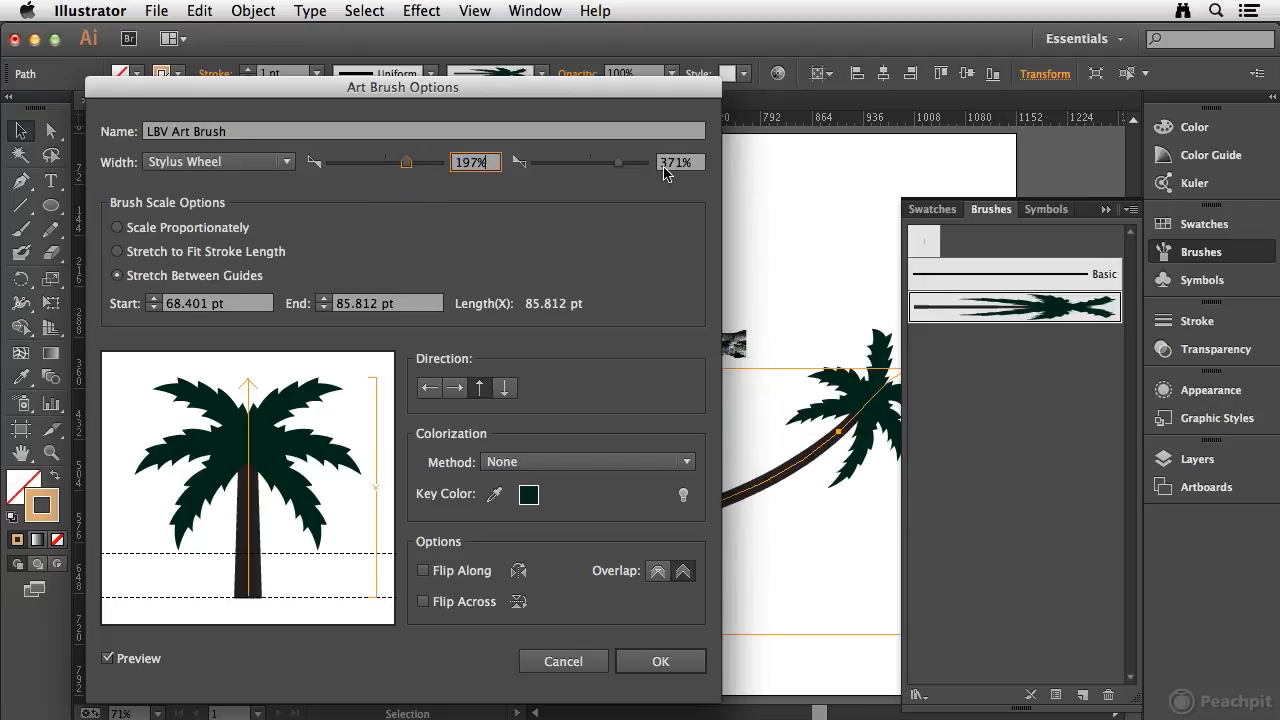
- Reduce the brush's Stylus Wheel width values to 101% and 102%
left_click_drag(618, 166, 590, 170)
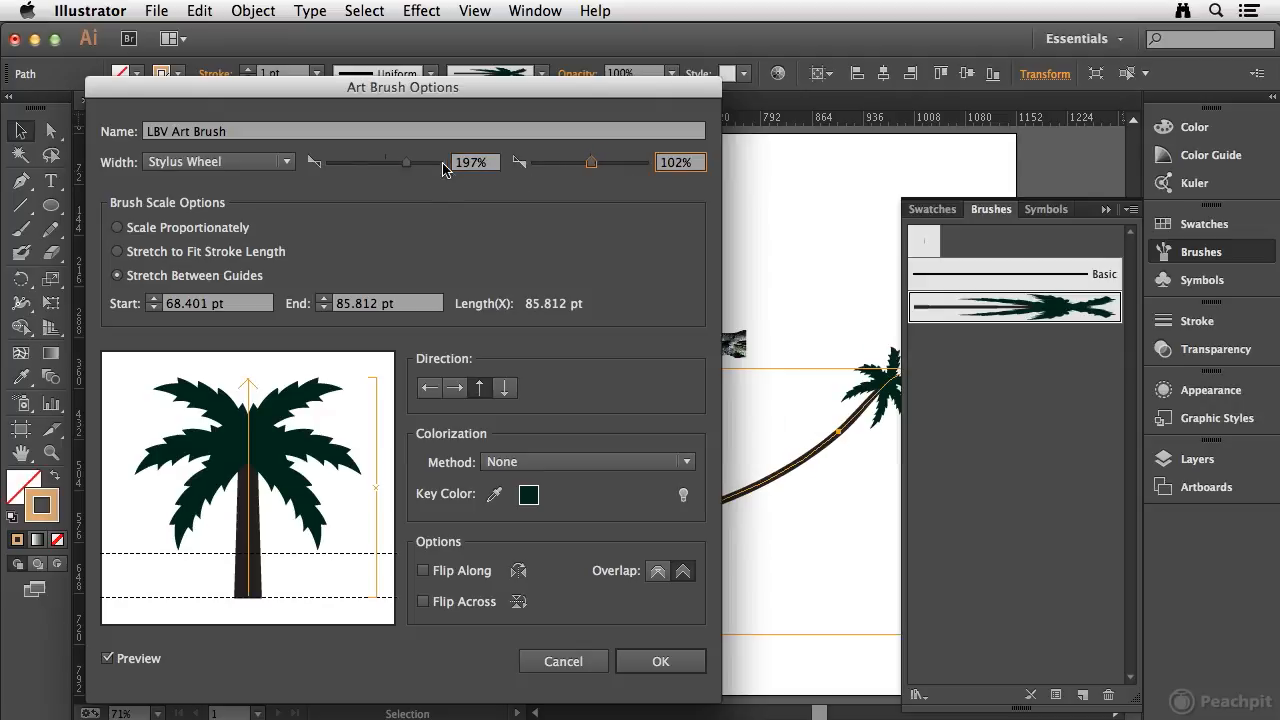
left_click_drag(405, 163, 386, 165)
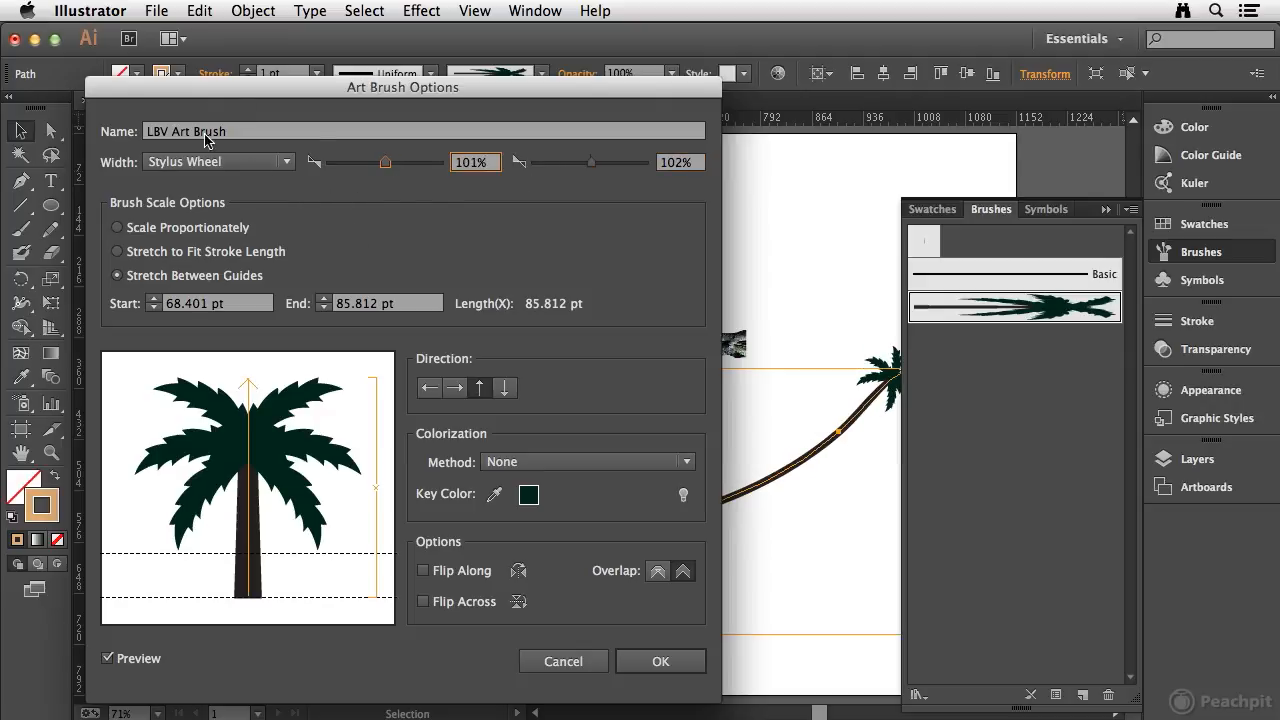
mouse_move(202, 92)
left_mouse_down()
mouse_move(210, 58)
mouse_move(196, 38)
left_mouse_up()
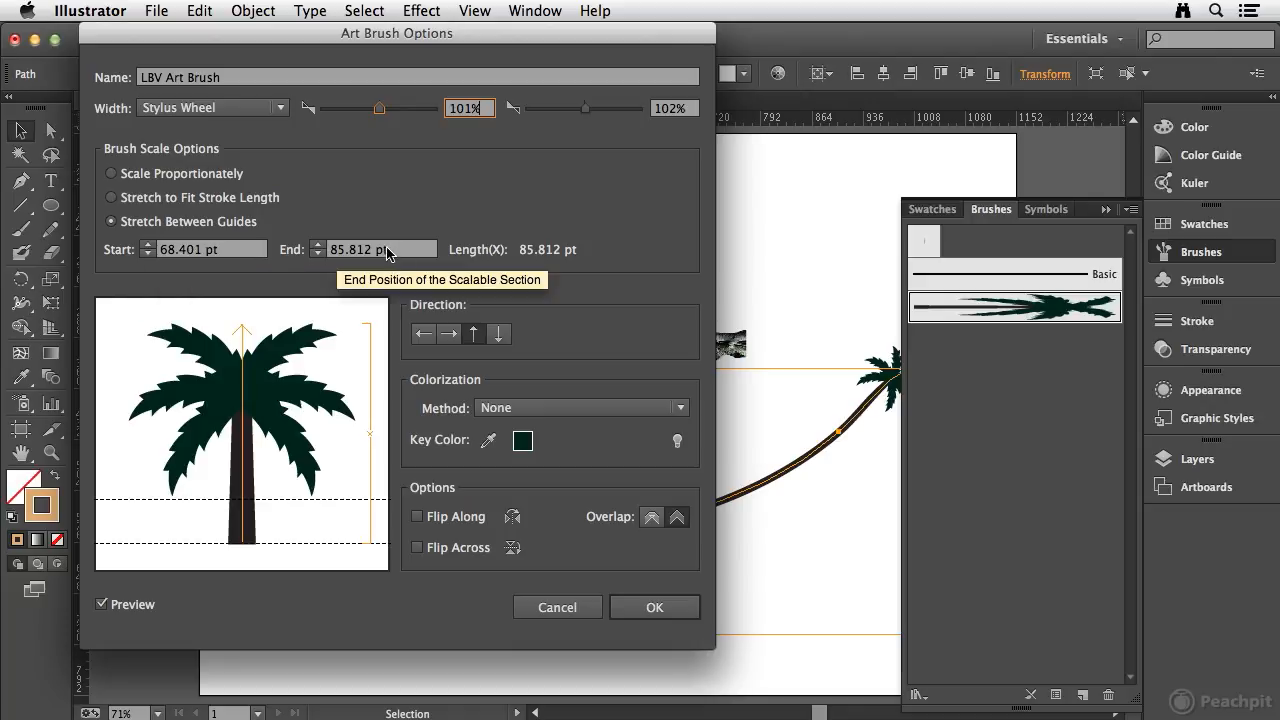
left_click_drag(603, 40, 501, 61)
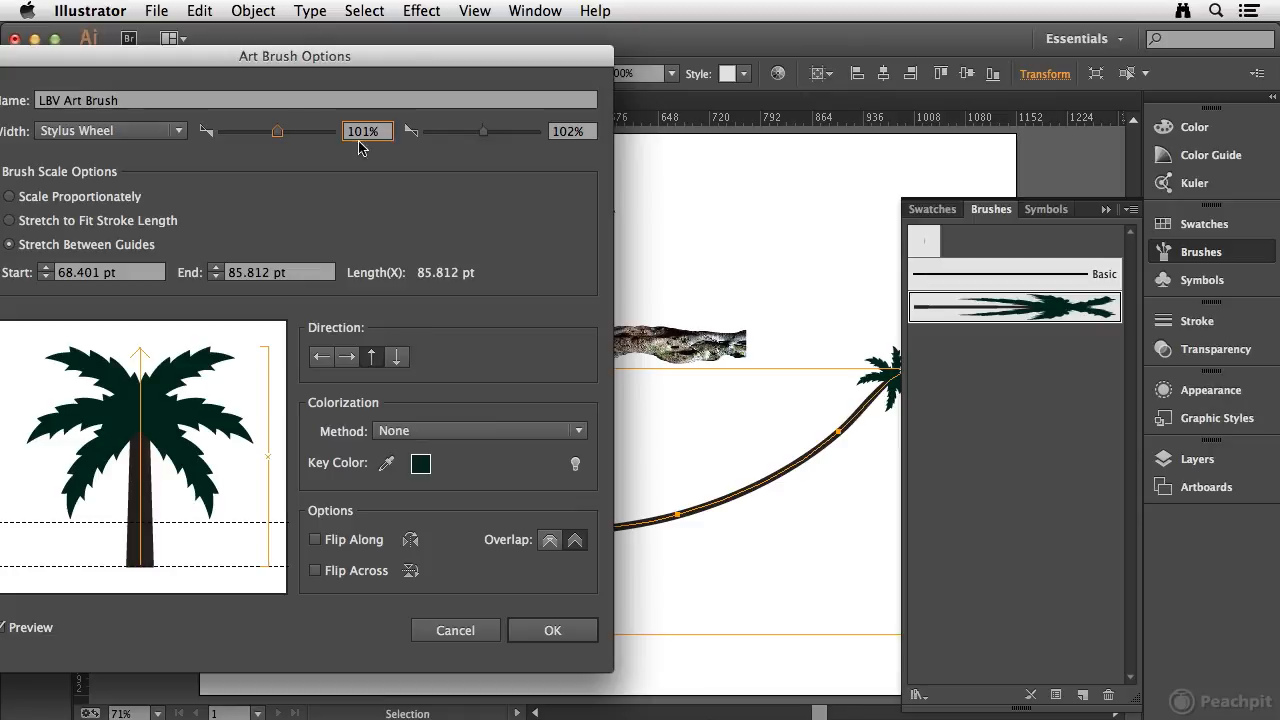
- Set the brush's colorization method to Tints, keeping the painted stroke in view
left_click_drag(287, 57, 612, 83)
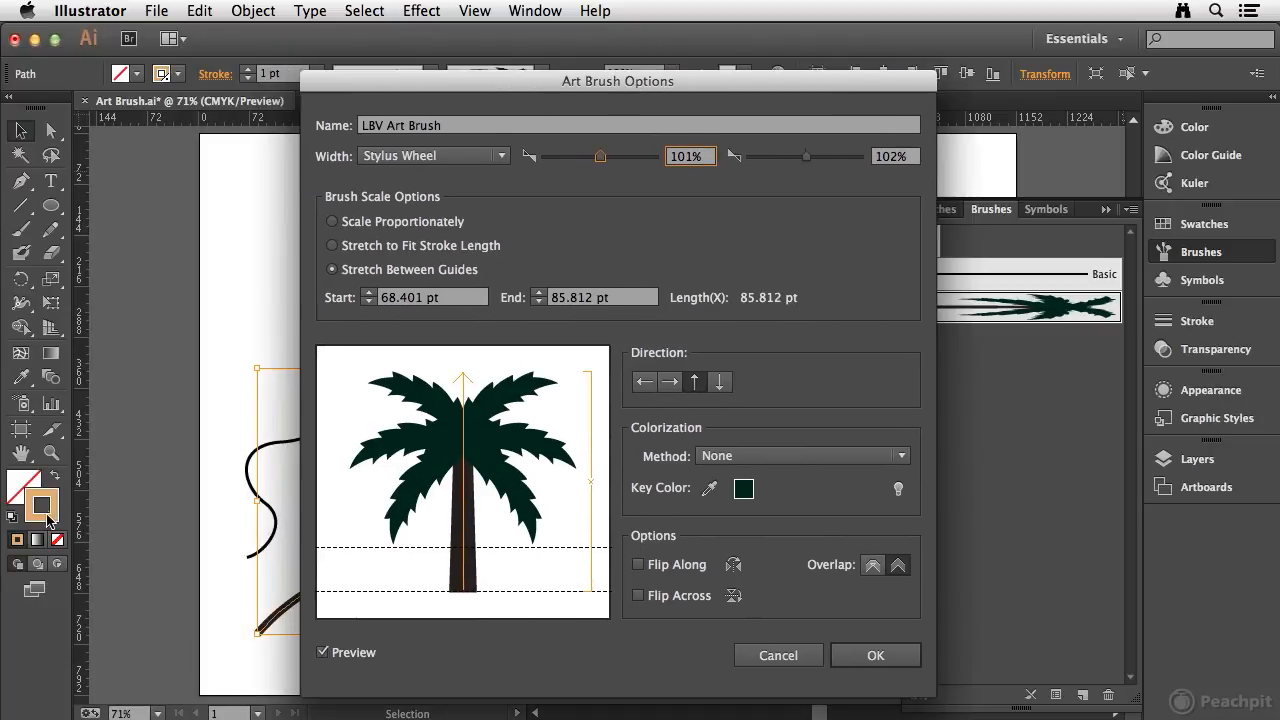
left_click_drag(808, 84, 387, 87)
left_click(340, 462)
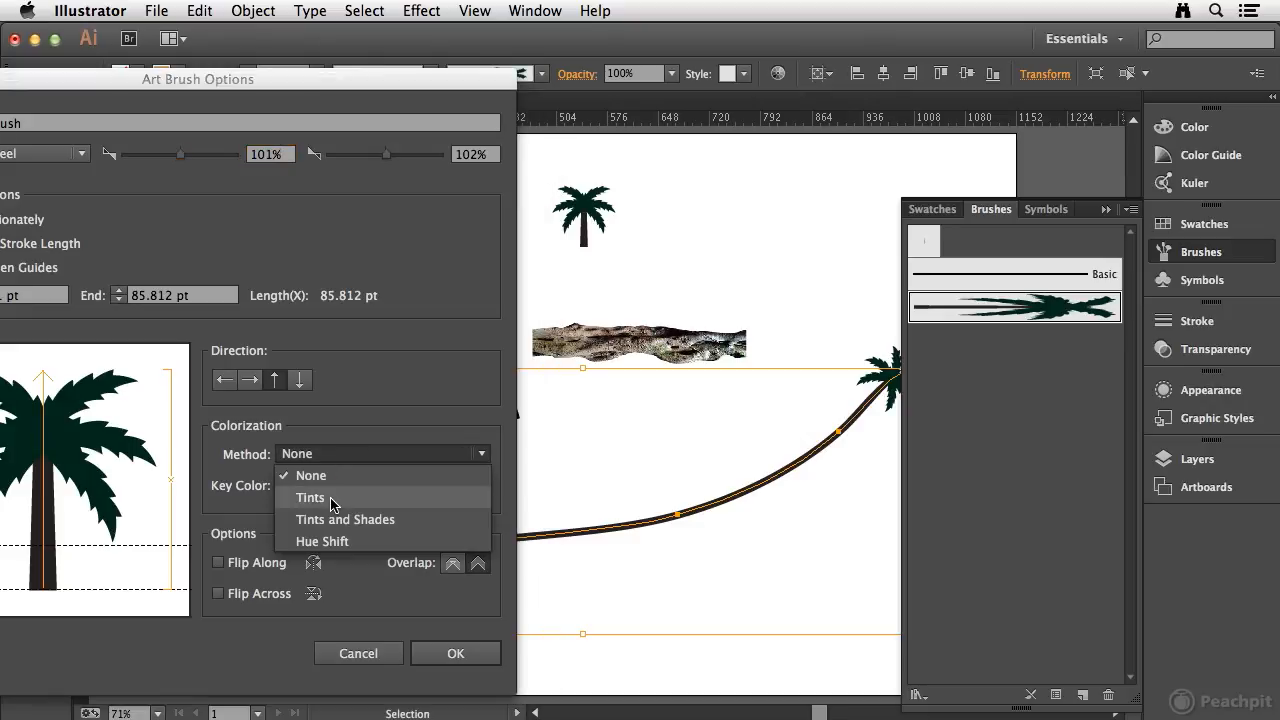
left_click(330, 497)
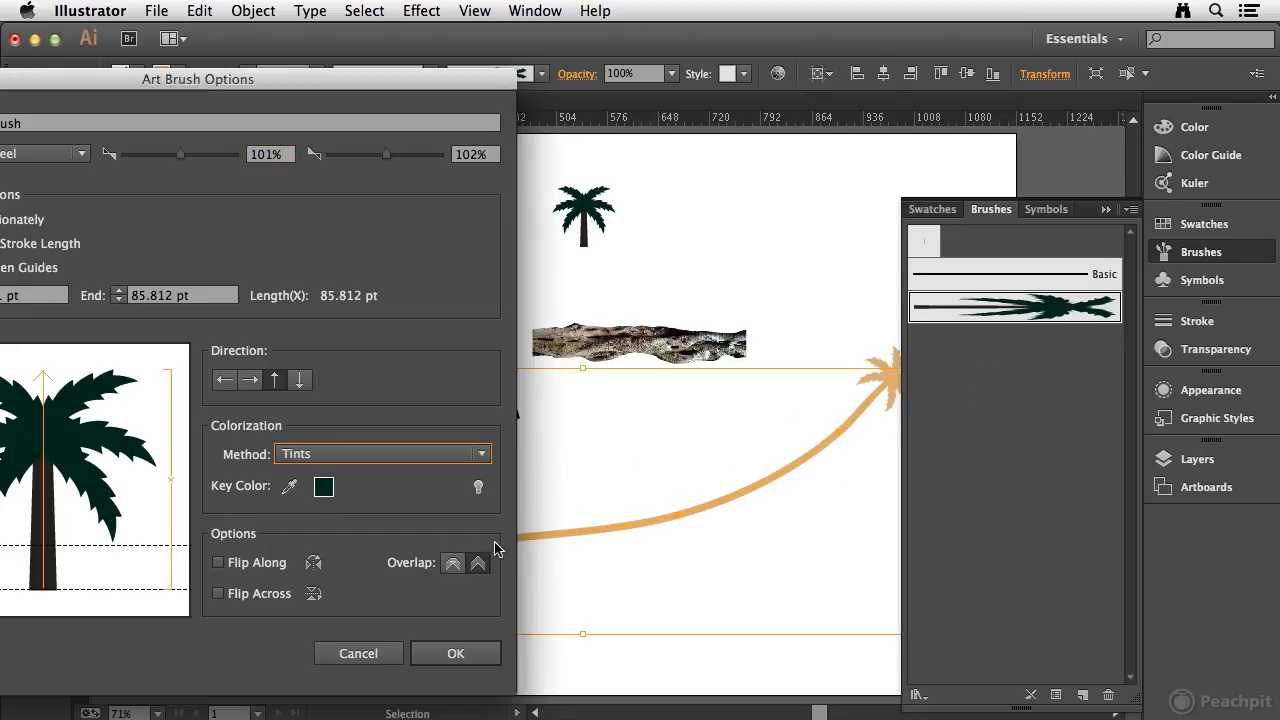
- Review the colorization tips, and set the palm brush's colorization method to Tints and Shades
left_click(479, 490)
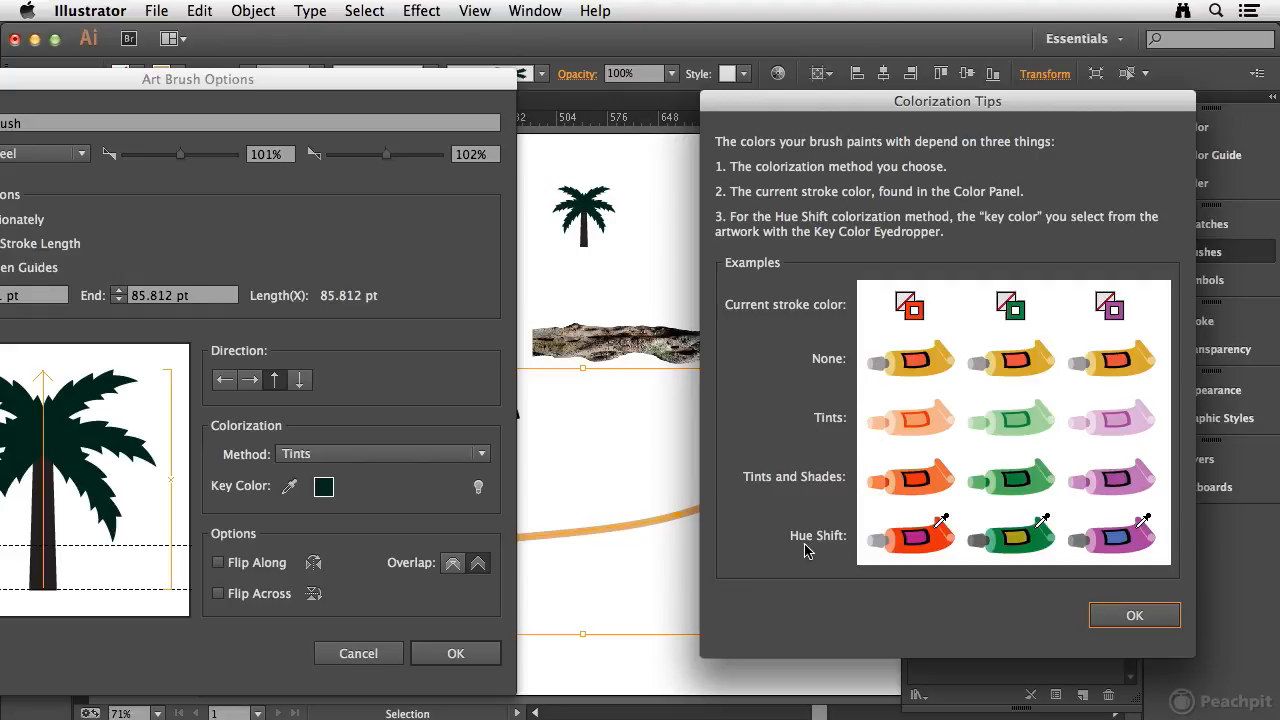
left_click(1144, 624)
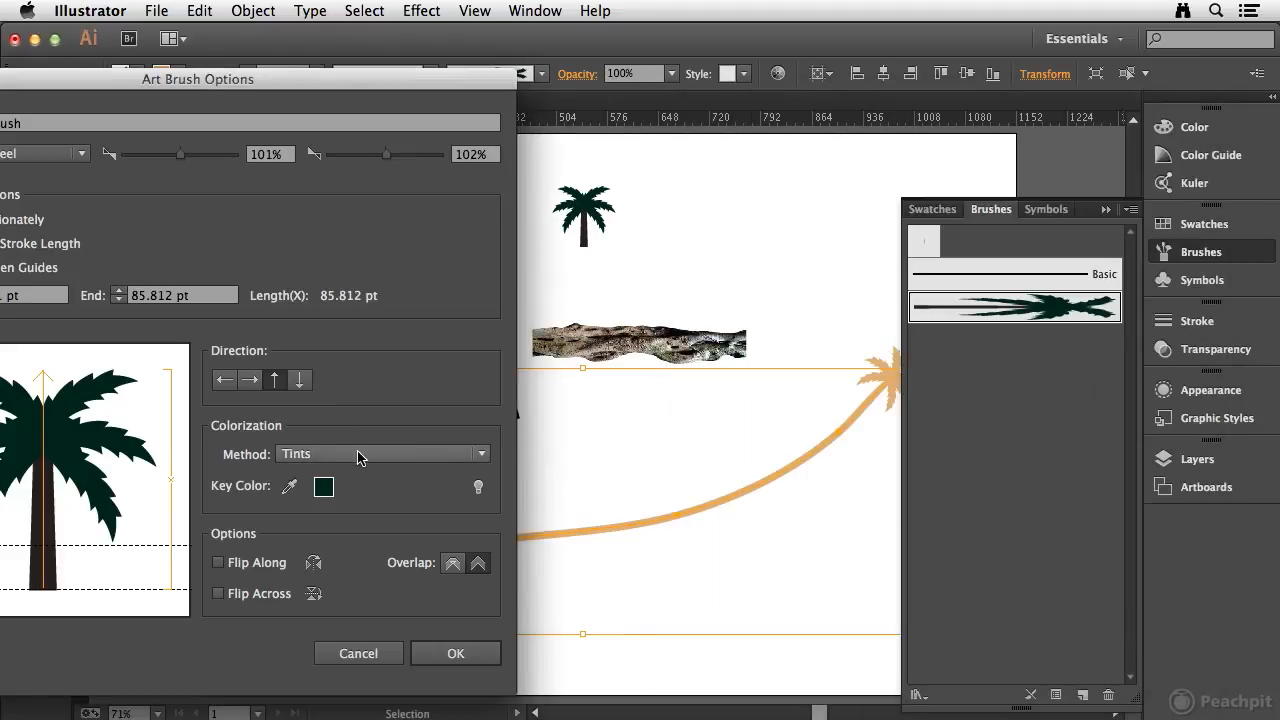
left_click(352, 454)
left_click(327, 520)
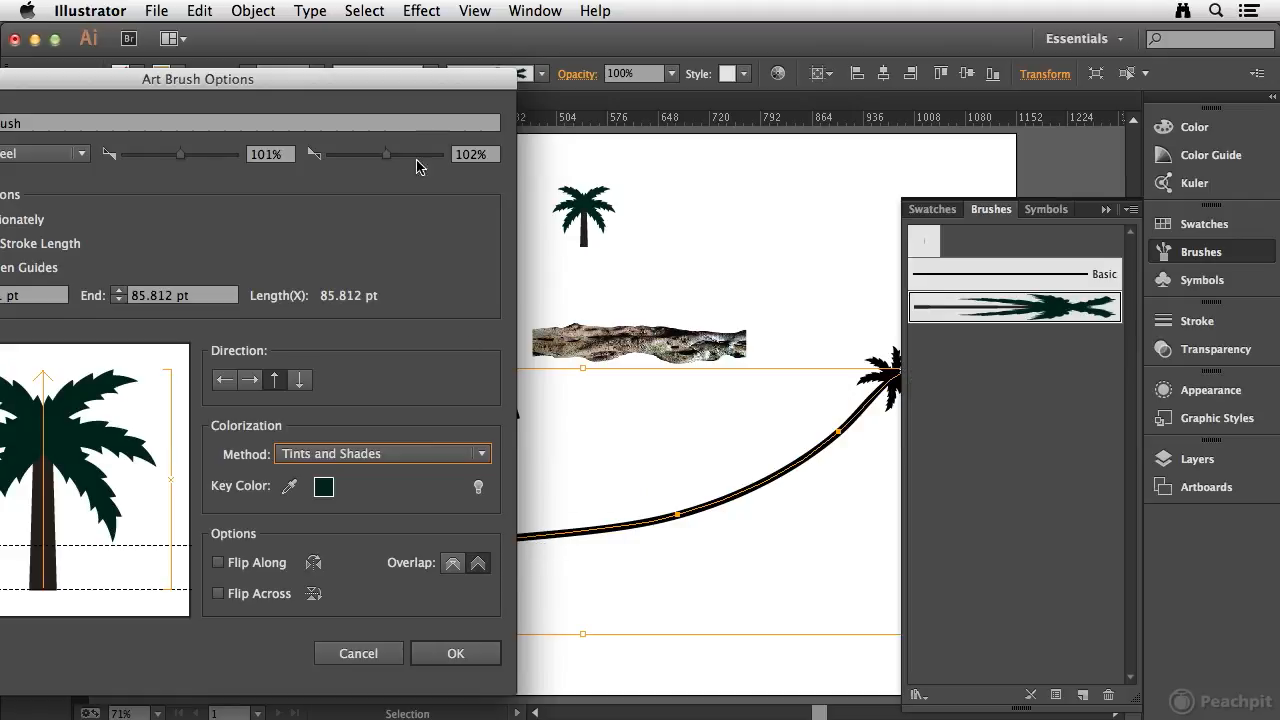
mouse_move(403, 88)
left_mouse_down()
mouse_move(875, 118)
mouse_move(610, 98)
mouse_move(359, 102)
left_mouse_up()
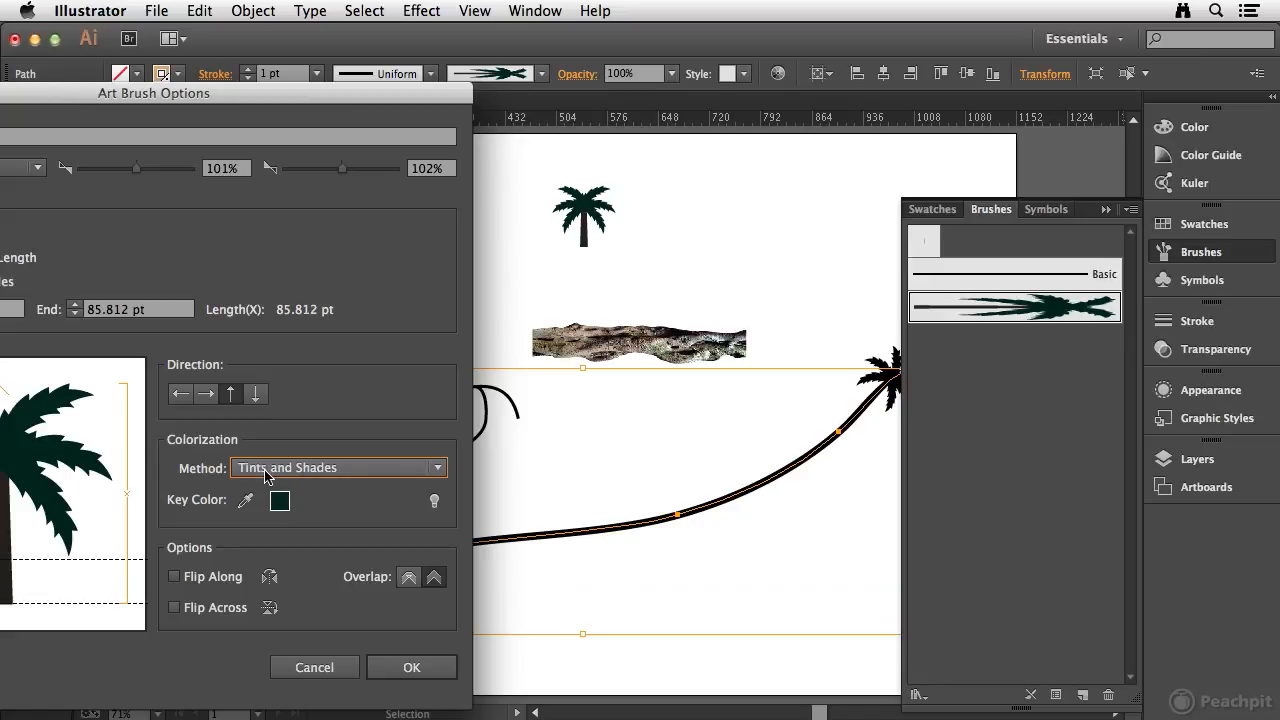
- Set the palm brush's colorization to Hue Shift with the trunk's dark colour as key colour, and apply the change to the existing stroke
left_click(296, 470)
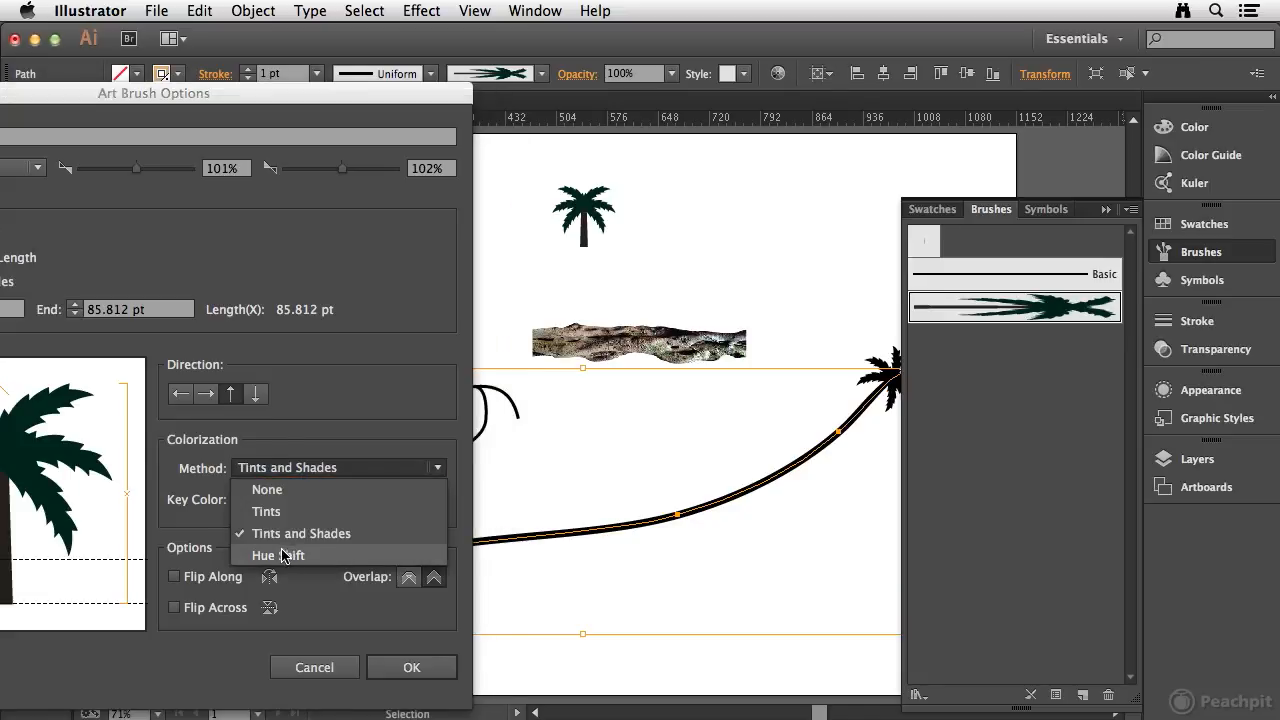
left_click(283, 555)
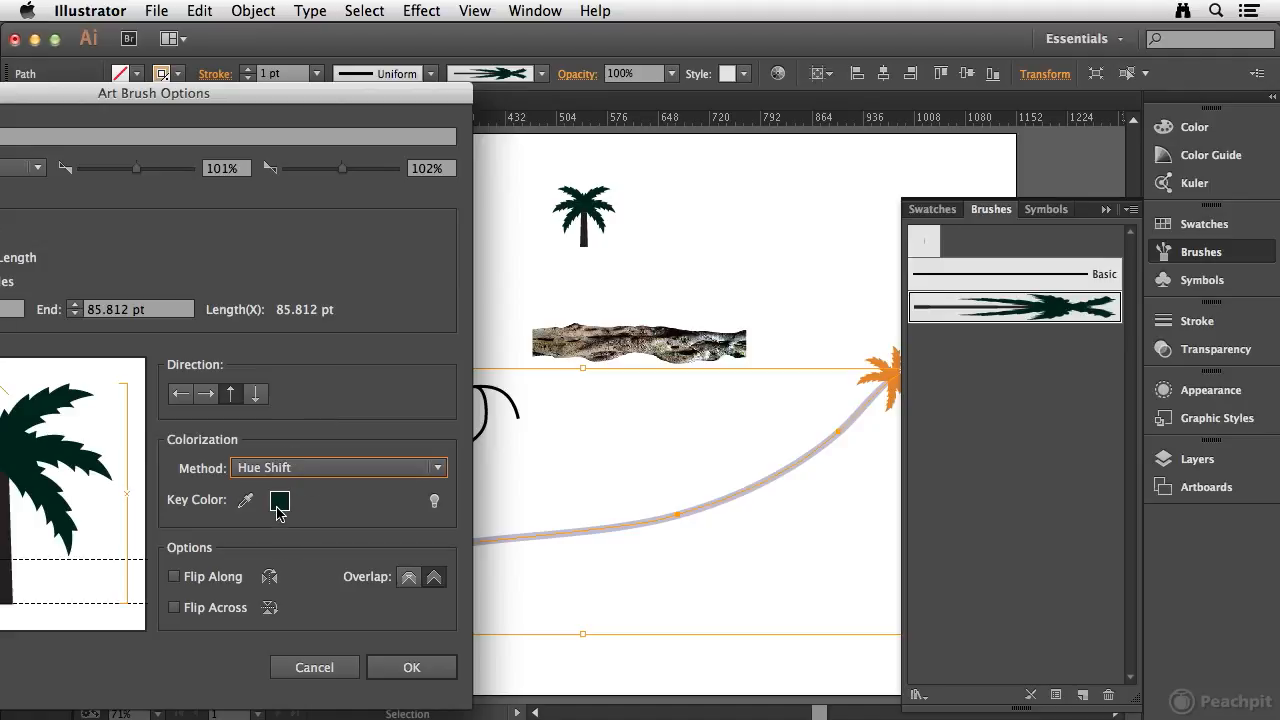
left_click_drag(184, 93, 407, 81)
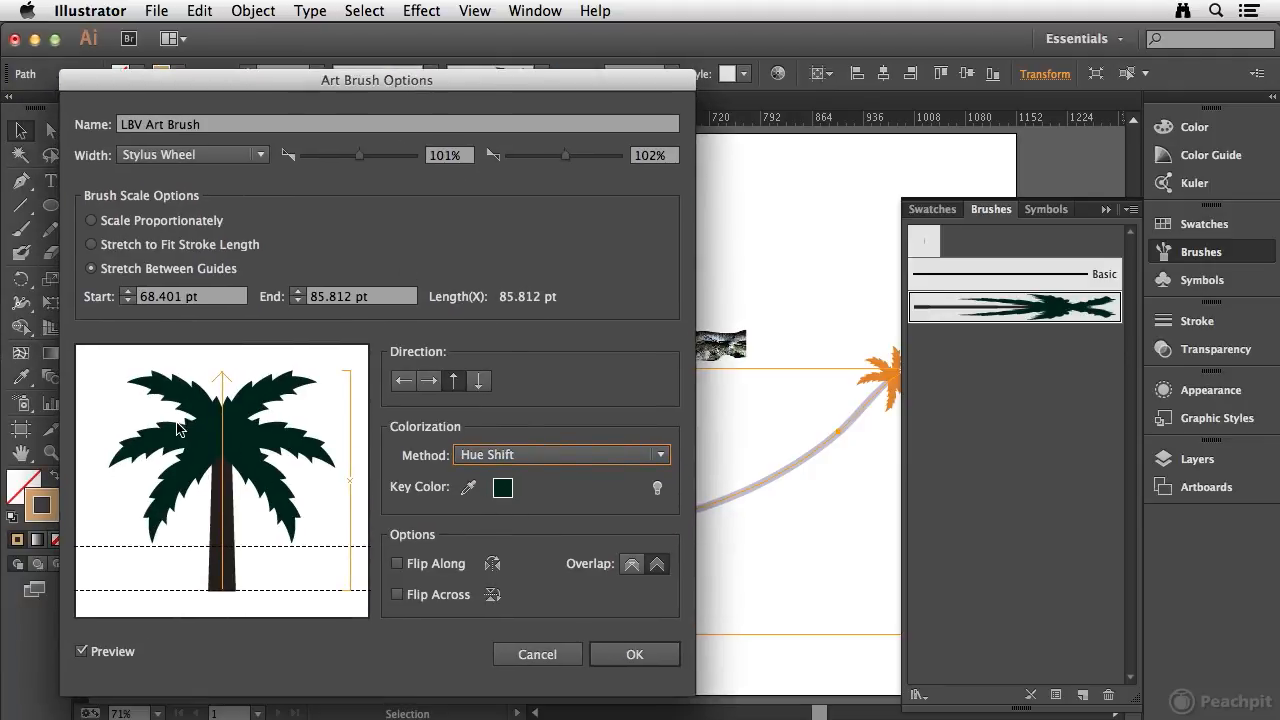
left_click(469, 490)
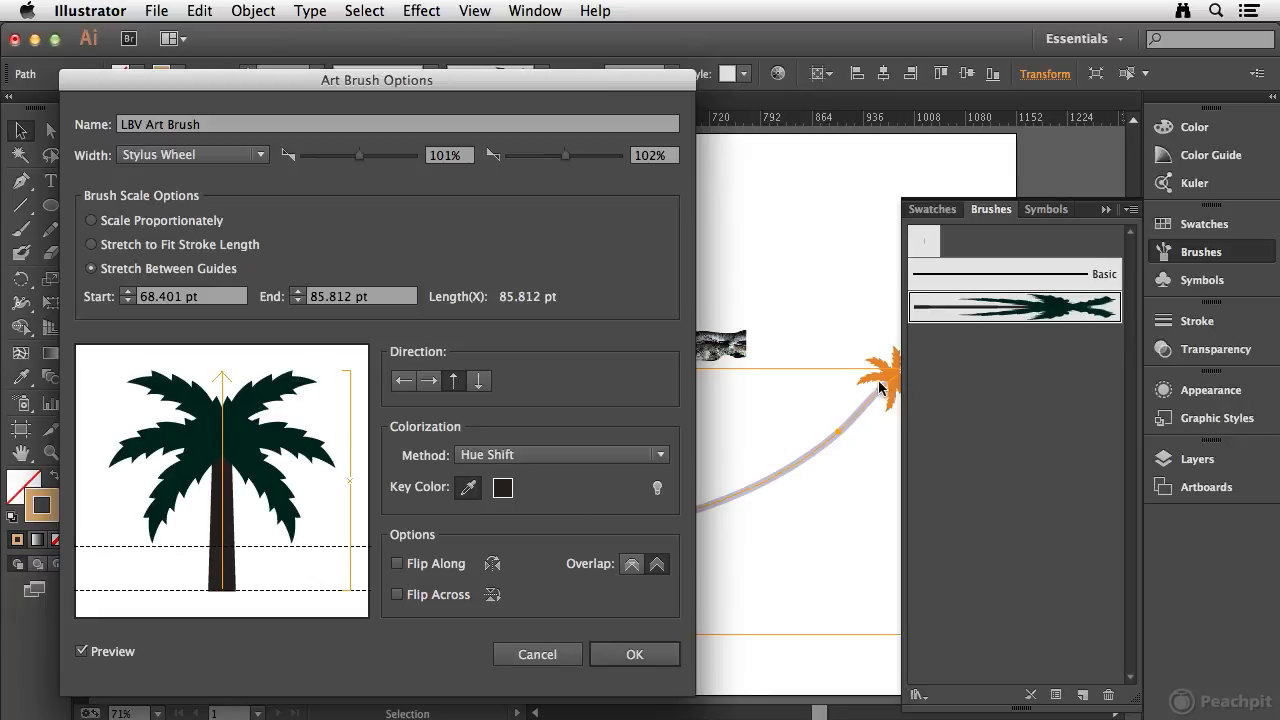
left_click(624, 654)
left_click(325, 424)
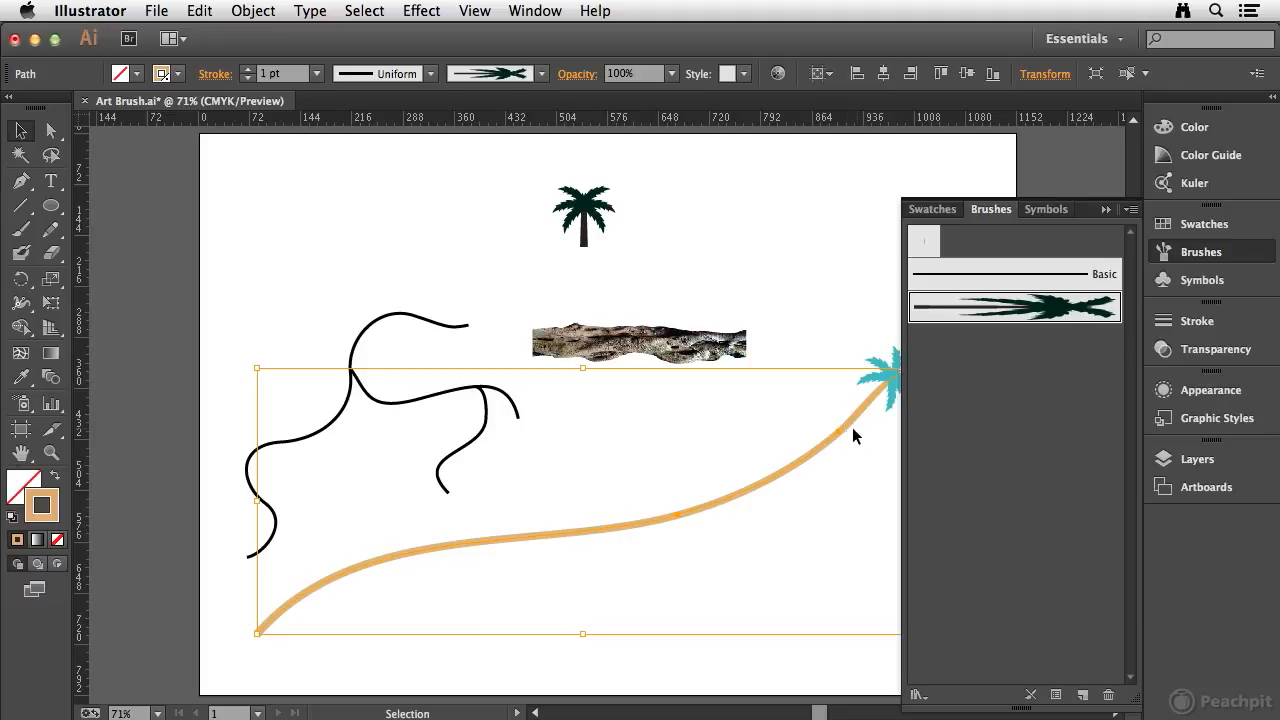
- Reopen the palm brush's options, try Flip Along and Flip Across, and close them with the stroke deselected
double_click(1030, 307)
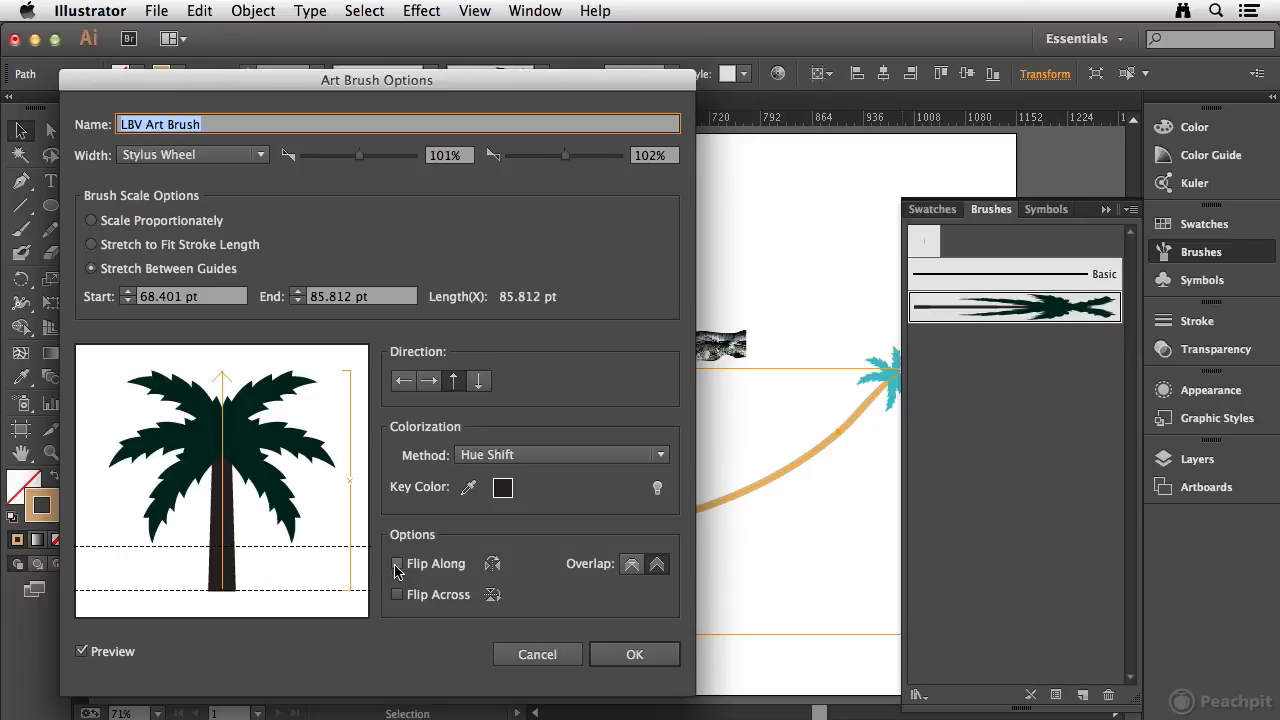
left_click(397, 565)
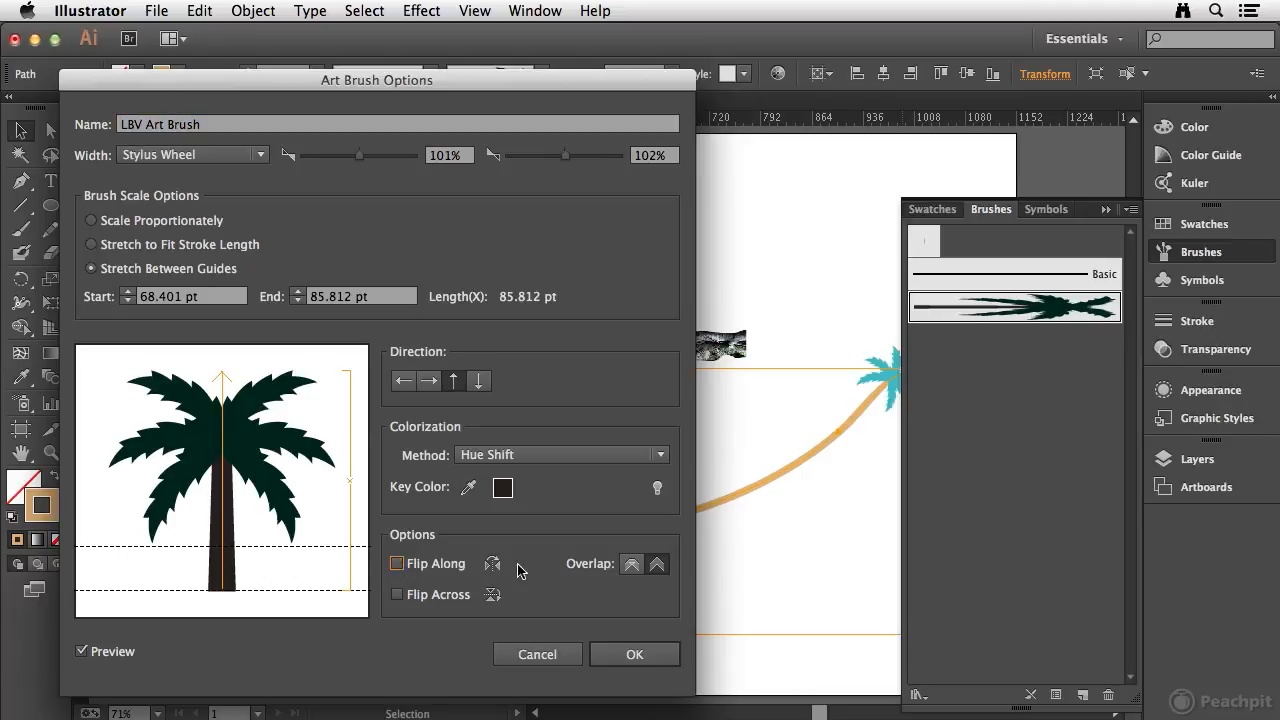
left_click(397, 595)
left_click(632, 652)
left_click(382, 232)
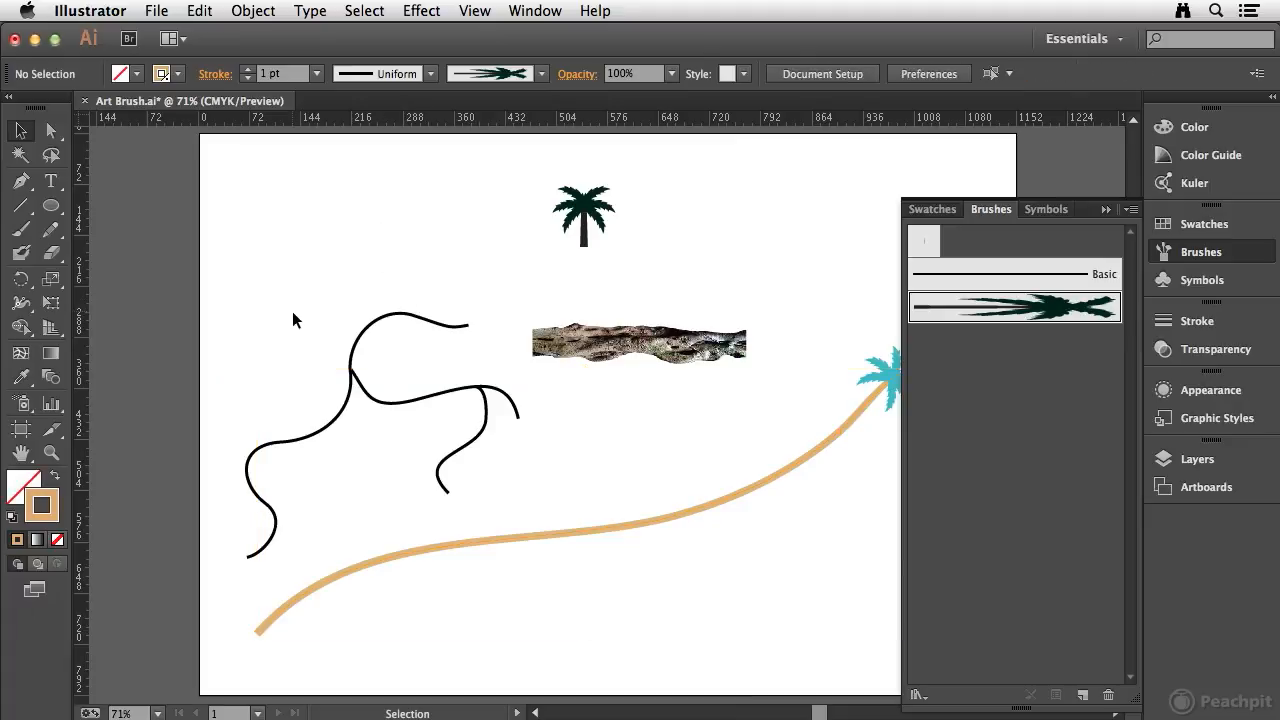
- Create a new art brush from the embedded tree-bark image, keeping the default brush options
left_click(645, 348)
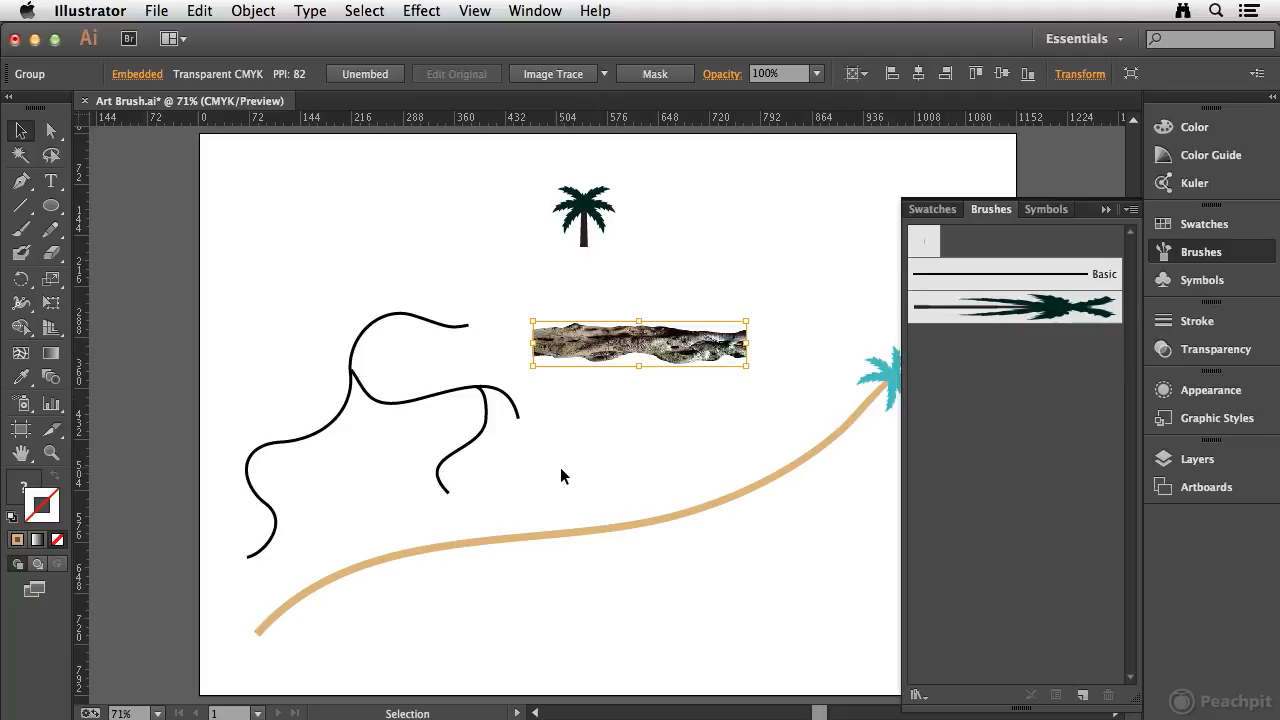
mouse_move(573, 342)
left_mouse_down()
mouse_move(688, 358)
mouse_move(1018, 462)
left_mouse_up()
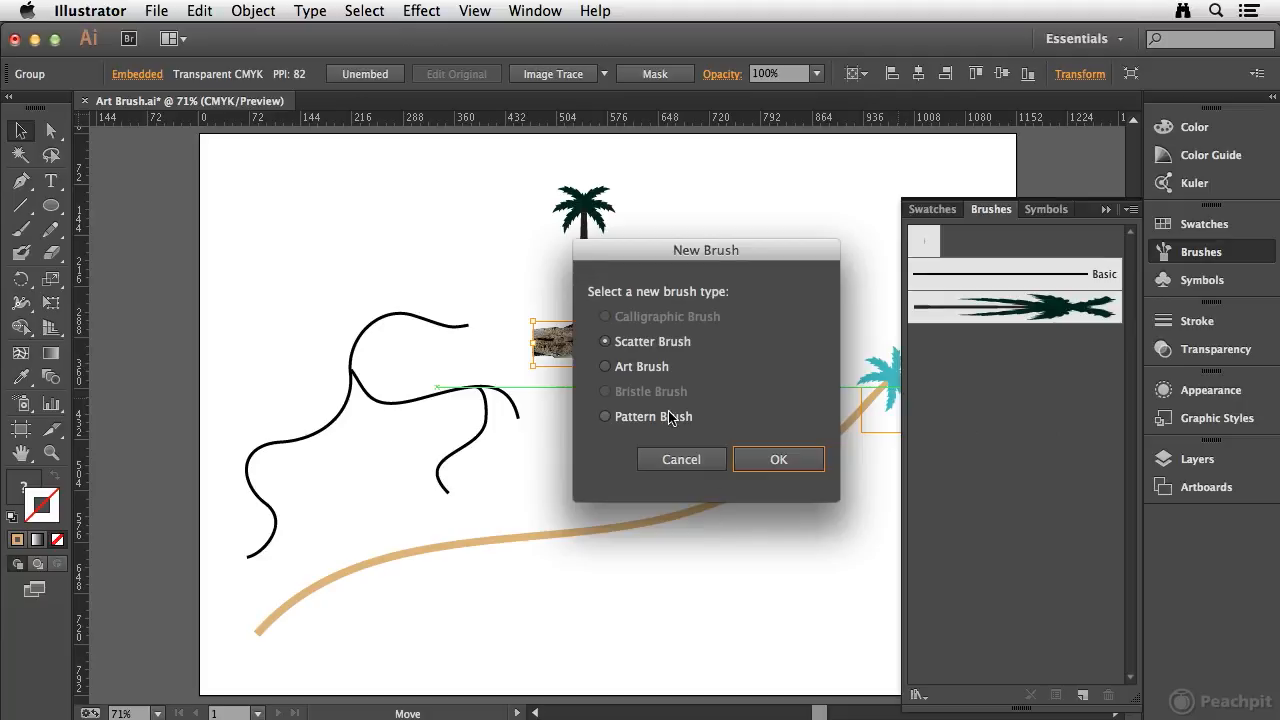
left_click(625, 368)
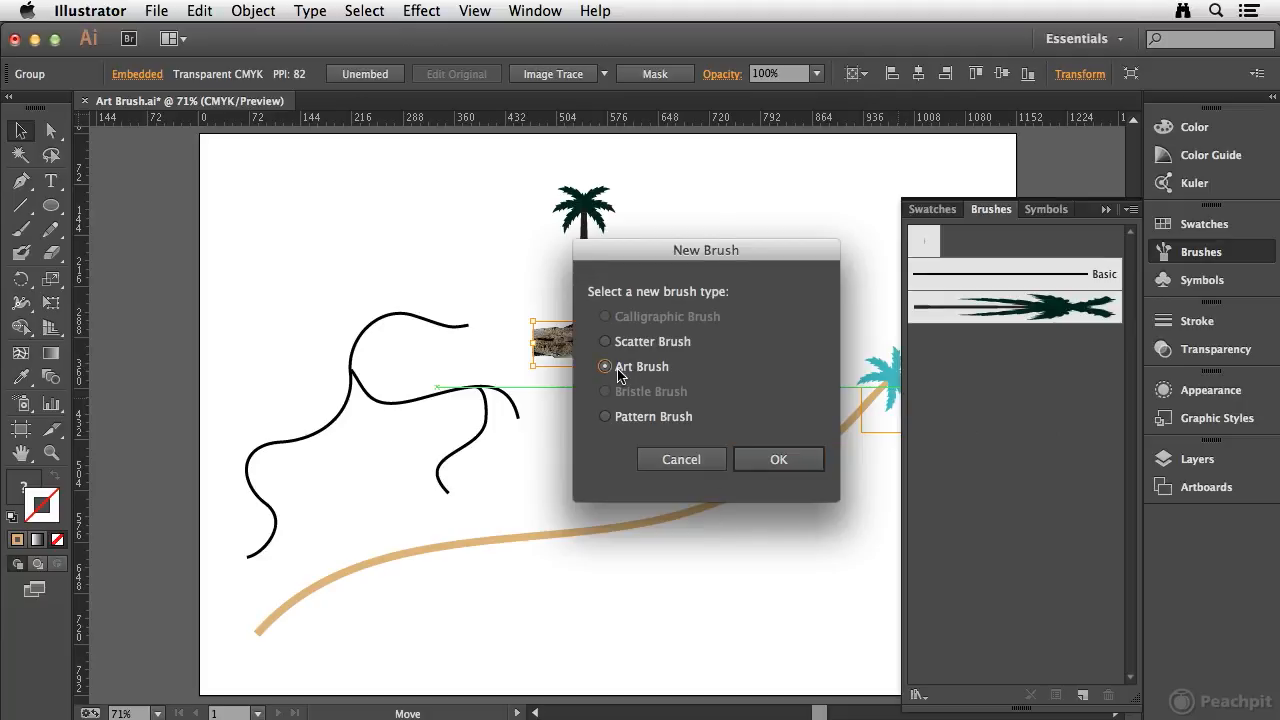
left_click(780, 460)
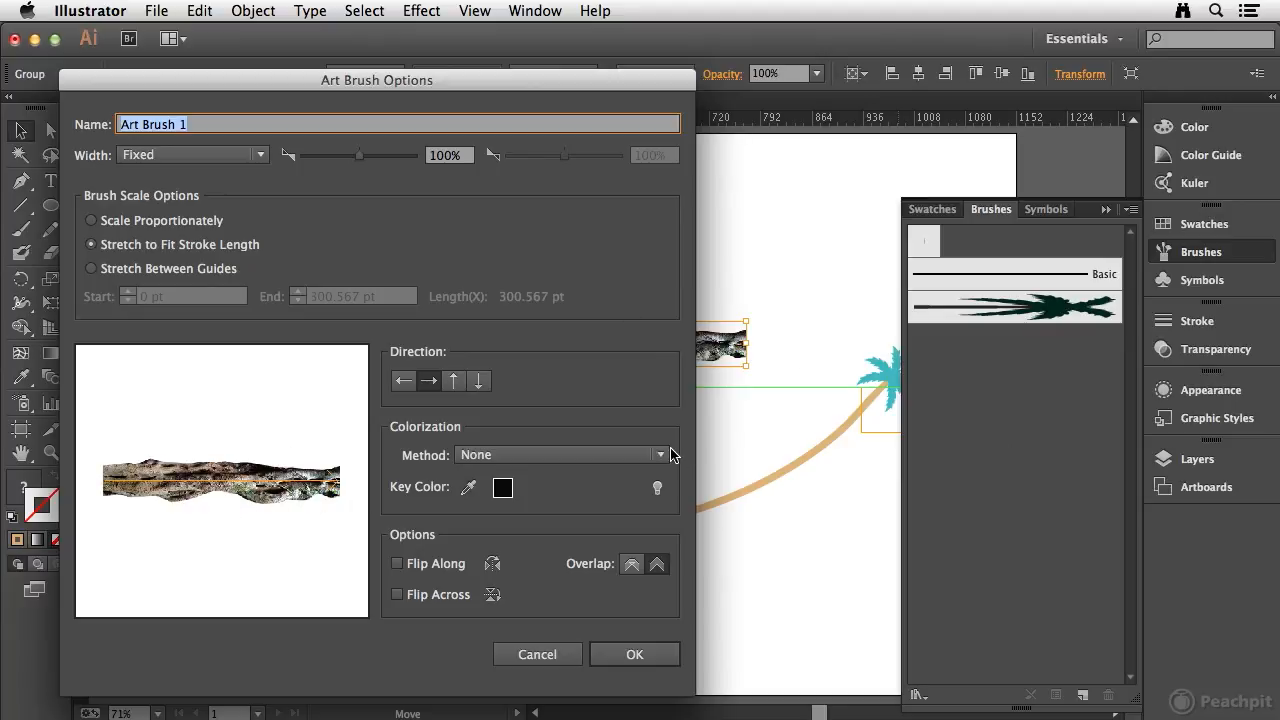
left_click(632, 656)
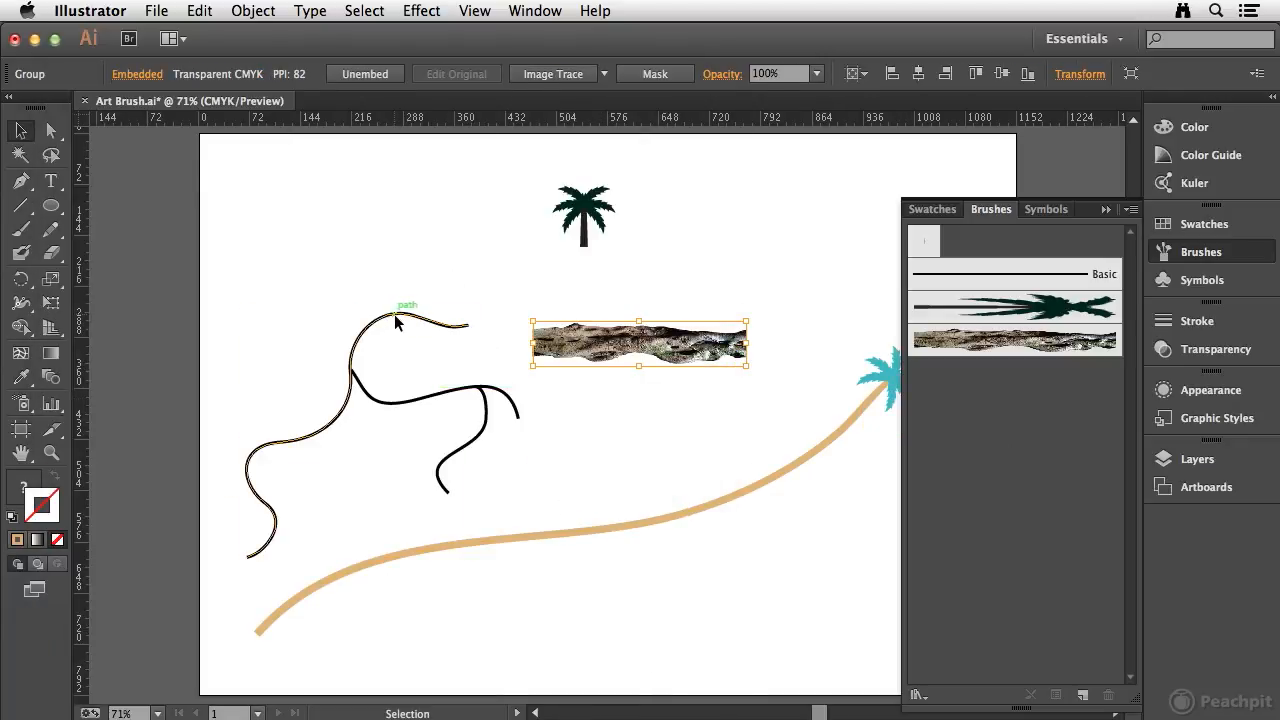
- Apply the bark art brush to the long curved black path and the smaller branching path, leaving nothing selected
left_click(394, 316)
left_click(1012, 340)
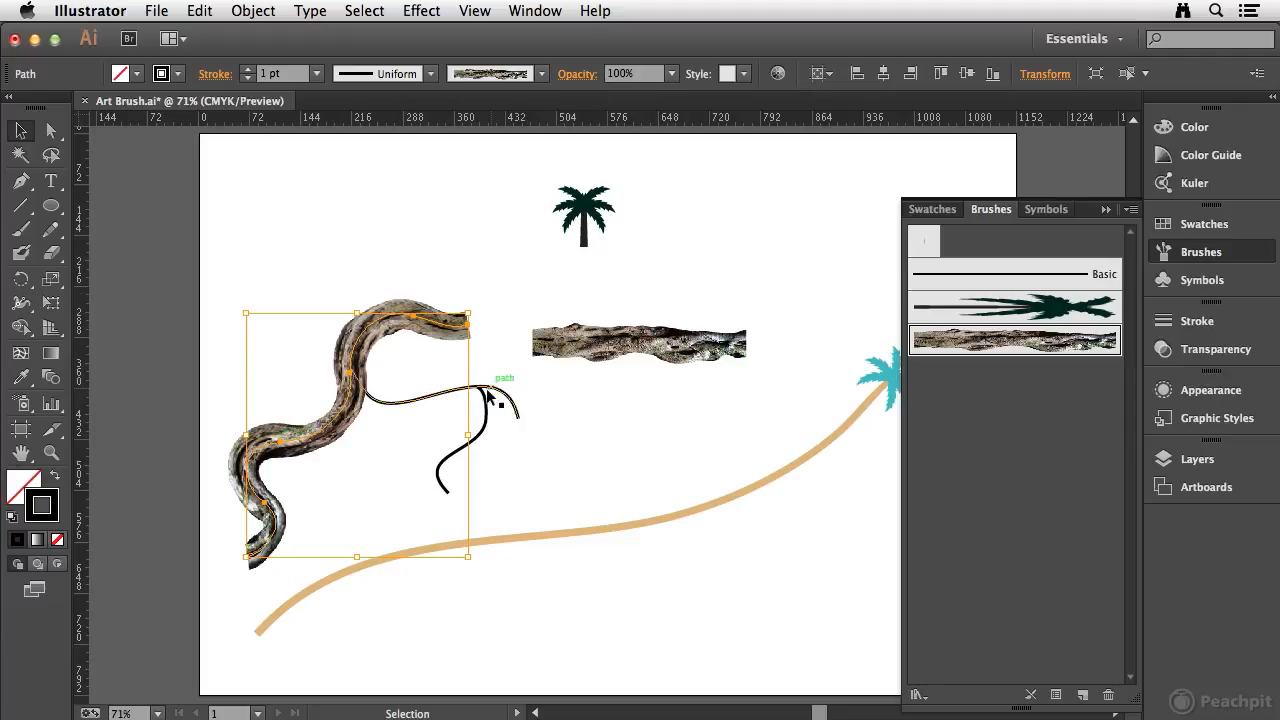
left_click(486, 420)
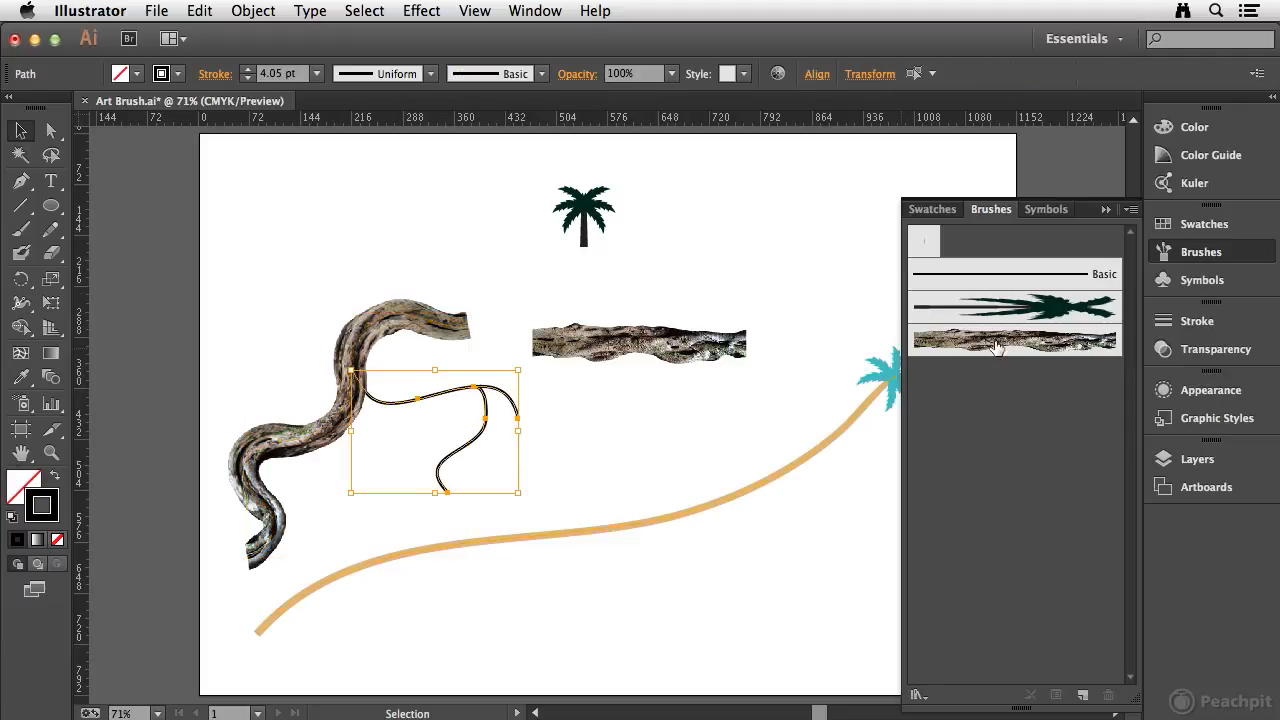
left_click(1040, 342)
left_click(316, 222)
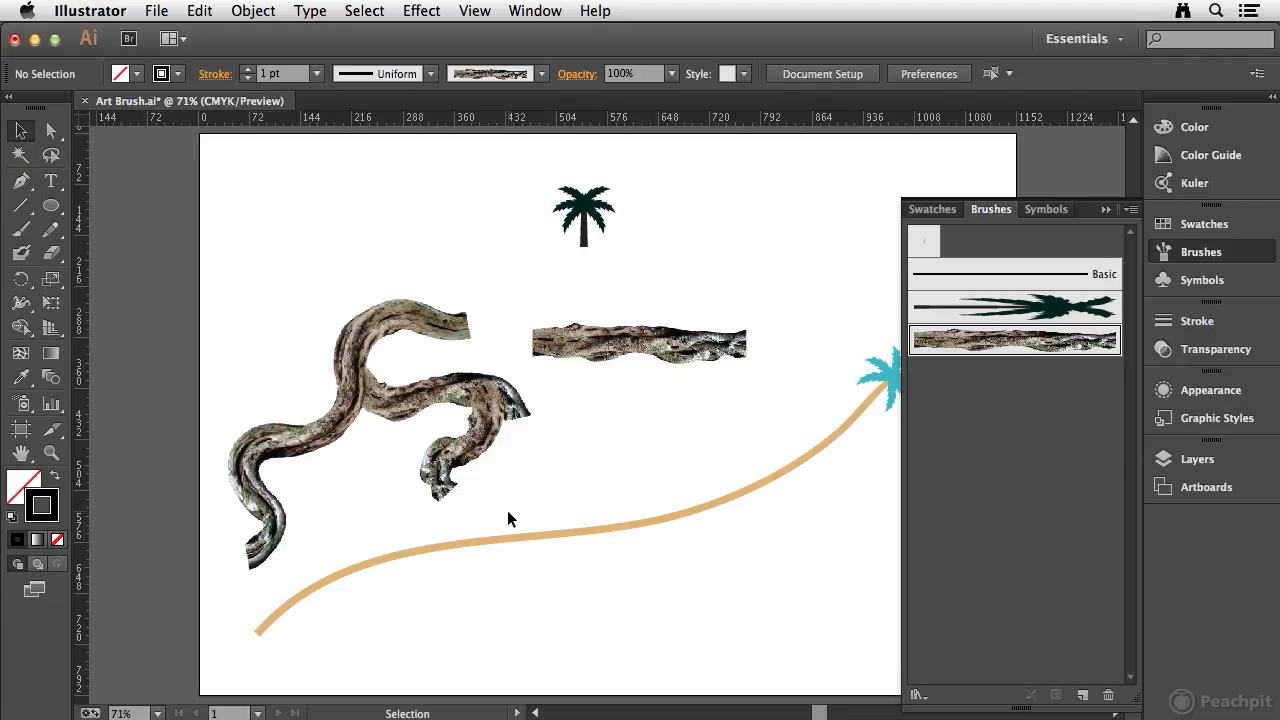